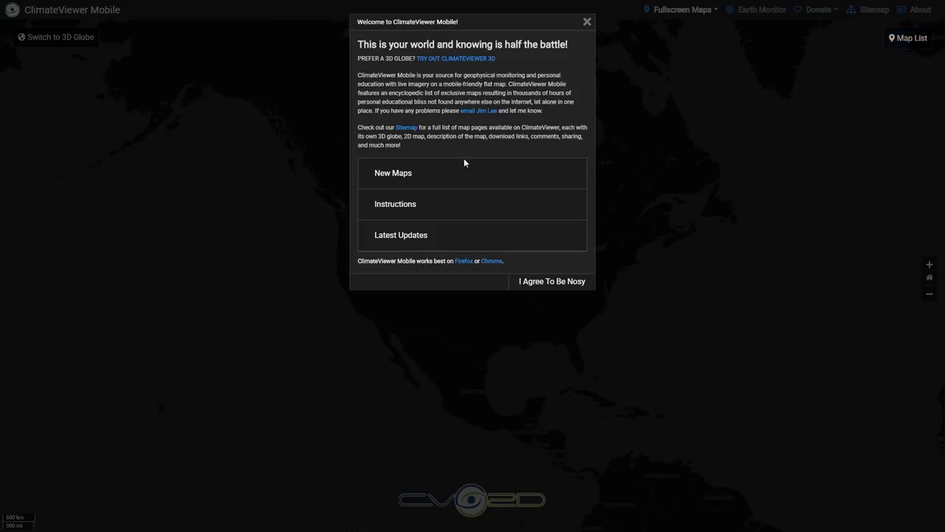
# Step: Browse the New Maps, Instructions and Latest Updates notes, then accept with 'I Agree To Be Nosy'
pyautogui.click(393, 173)
pyautogui.click(408, 175)
pyautogui.click(414, 206)
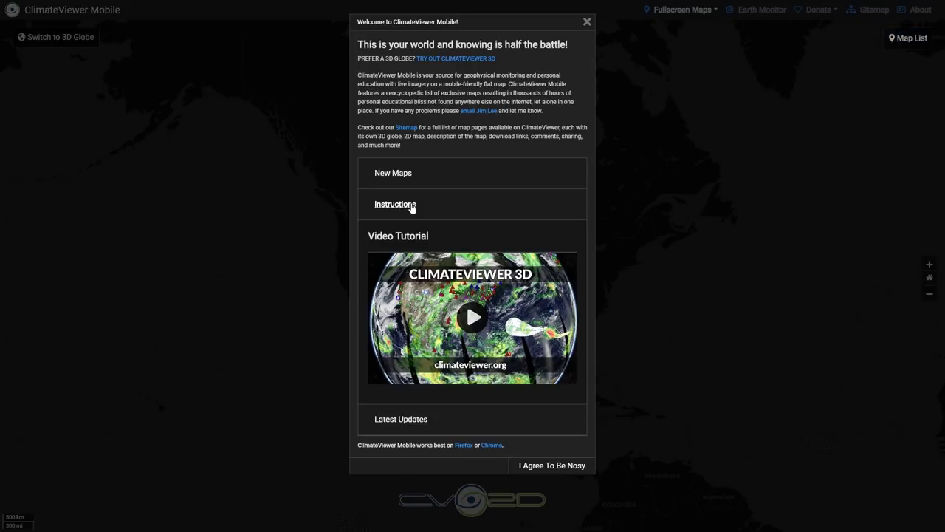
pyautogui.click(412, 206)
pyautogui.click(408, 237)
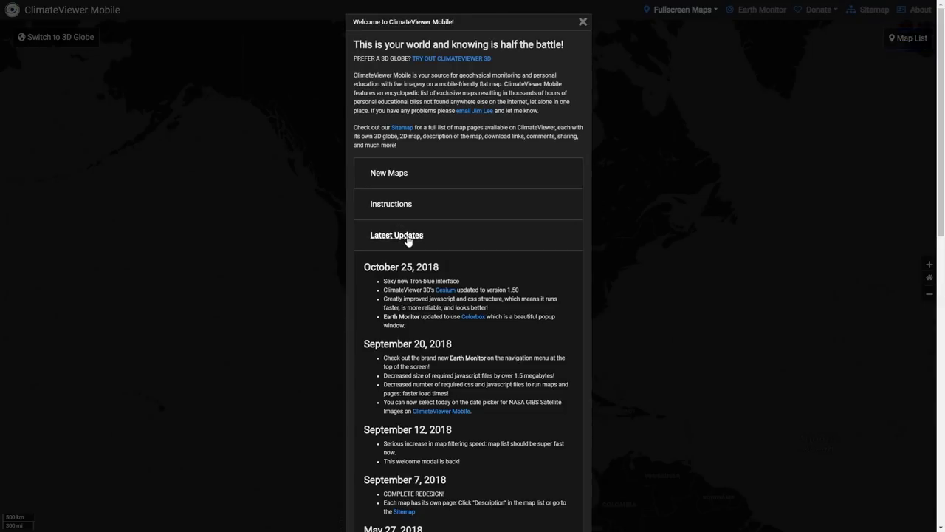
pyautogui.click(404, 236)
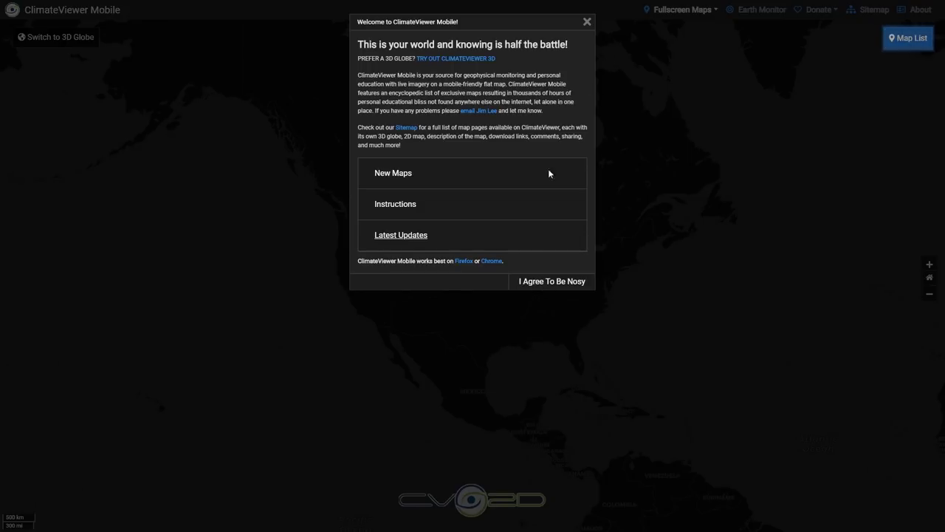
pyautogui.click(539, 282)
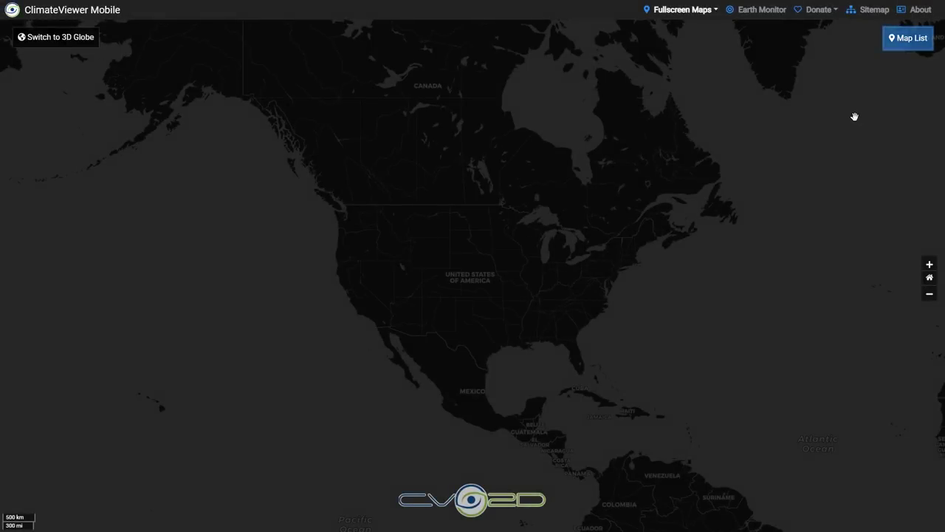
# Step: Try ESRI Aerial and ocean-floor base maps, revert to Dark Matter, then open Add Maps
pyautogui.click(920, 42)
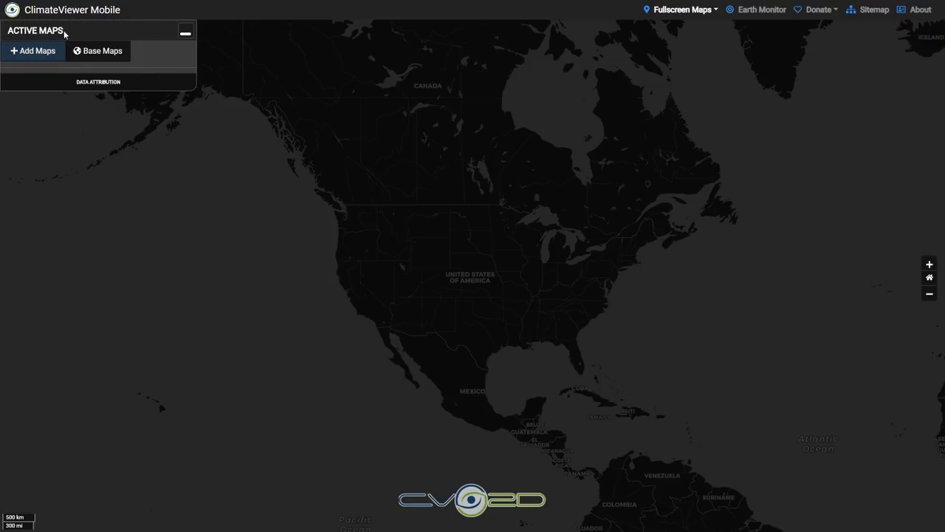
pyautogui.click(100, 53)
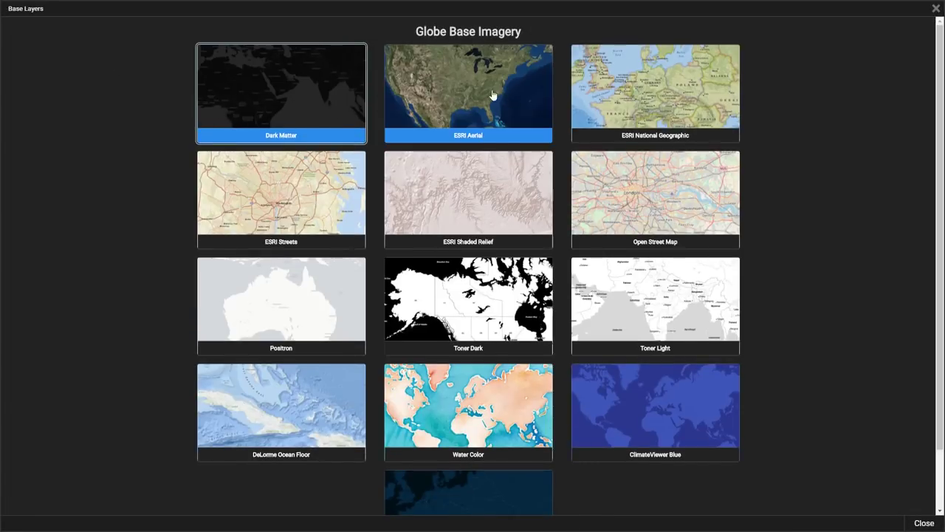
pyautogui.click(486, 93)
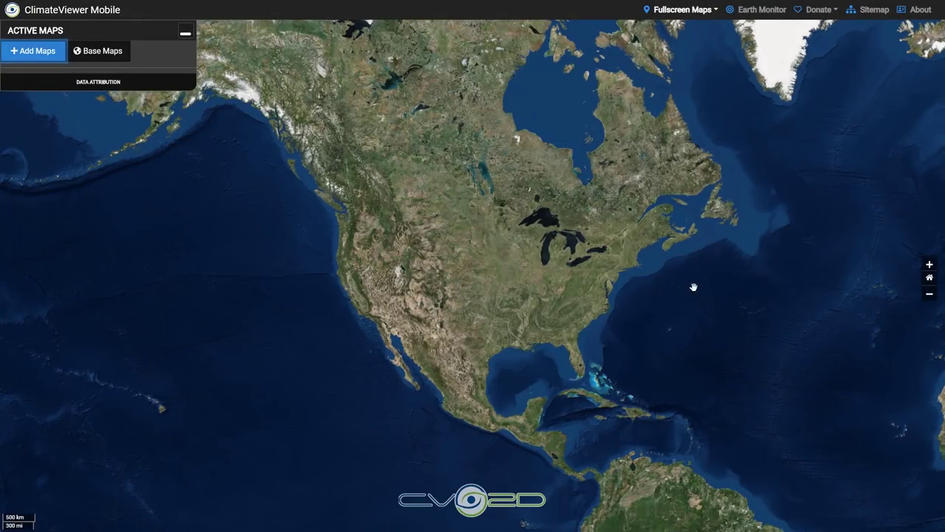
pyautogui.click(82, 51)
pyautogui.click(347, 286)
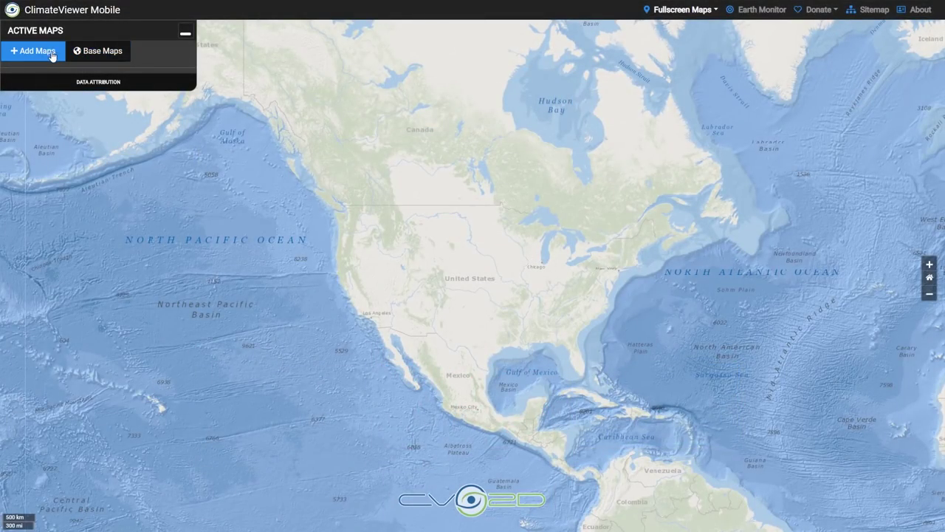
pyautogui.click(95, 50)
pyautogui.click(226, 119)
pyautogui.click(32, 50)
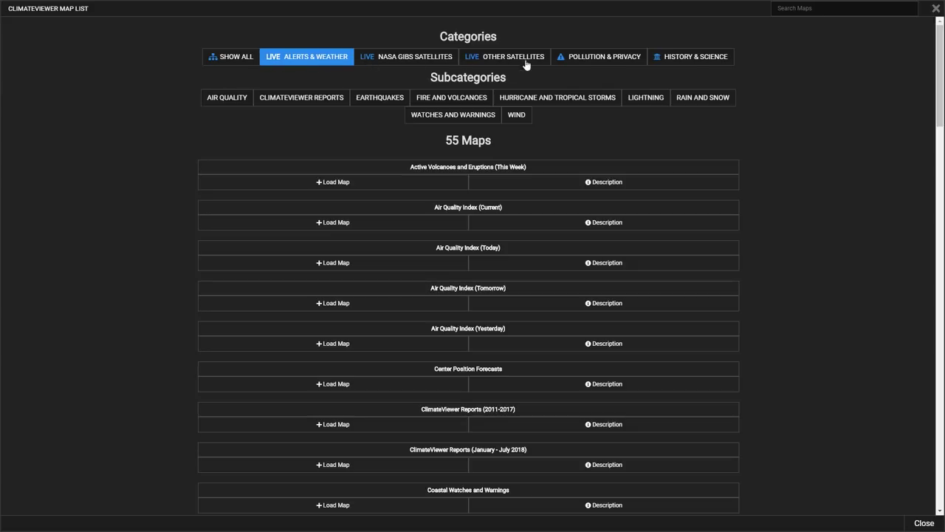
# Step: Search the catalogue for 'haarp', load the HAARP map, and close the catalogue
pyautogui.scroll(-7, 525, 237)
pyautogui.scroll(4, 526, 241)
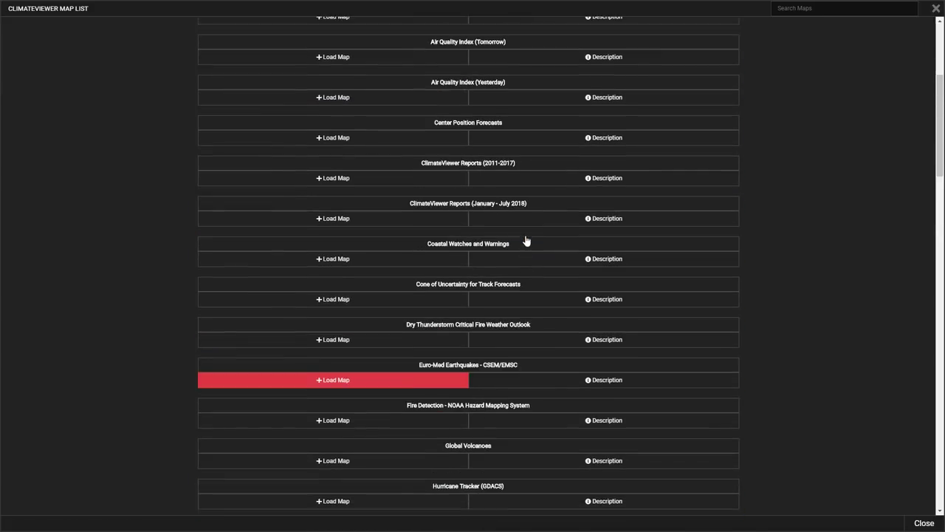
pyautogui.scroll(4, 523, 239)
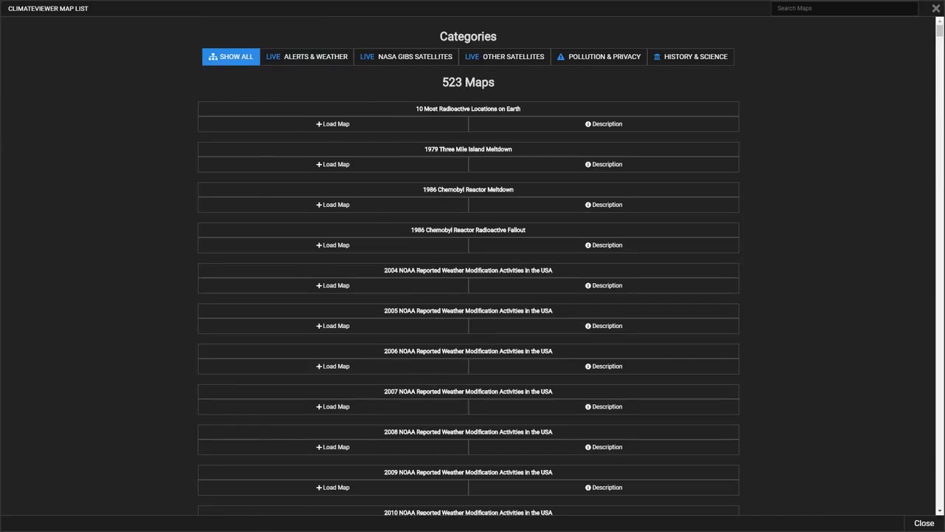
pyautogui.click(801, 8)
pyautogui.write('haarp')
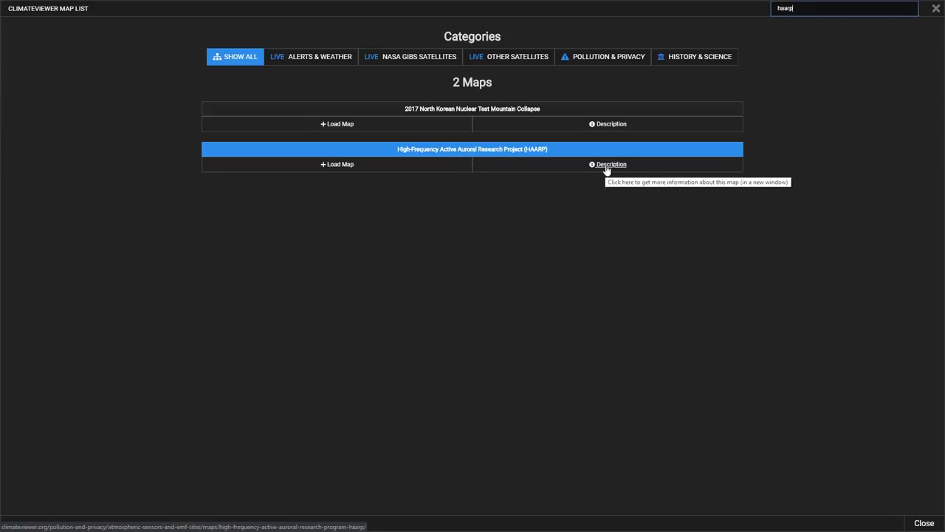
pyautogui.click(405, 159)
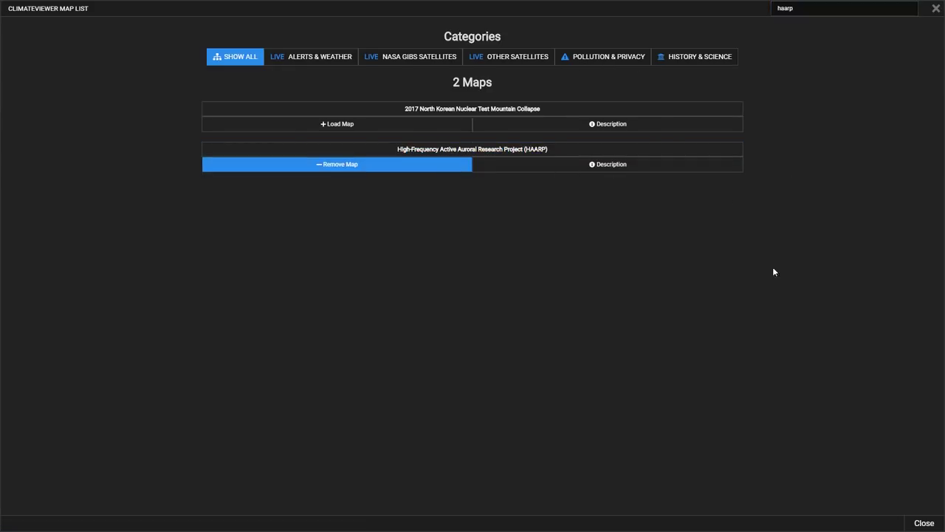
pyautogui.click(923, 523)
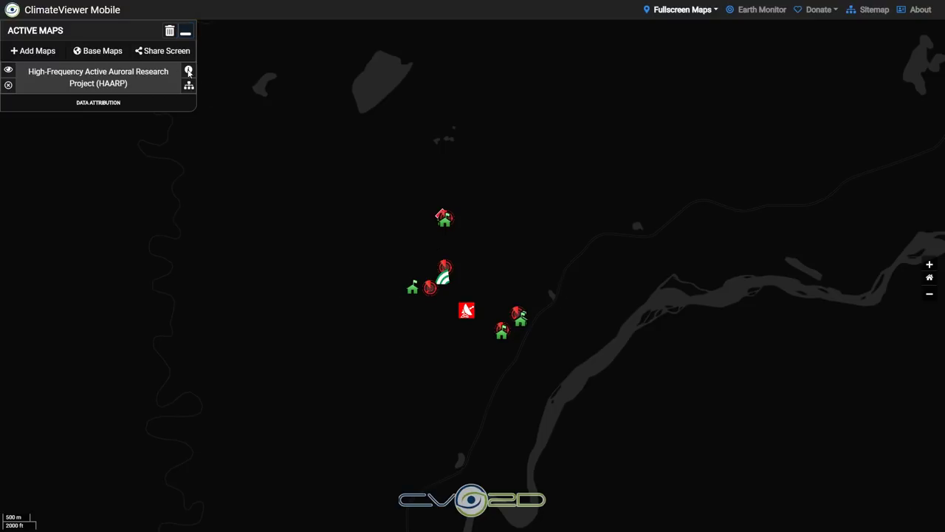
# Step: Switch the base map to ESRI Aerial and zoom in on the HAARP antenna array
pyautogui.click(100, 52)
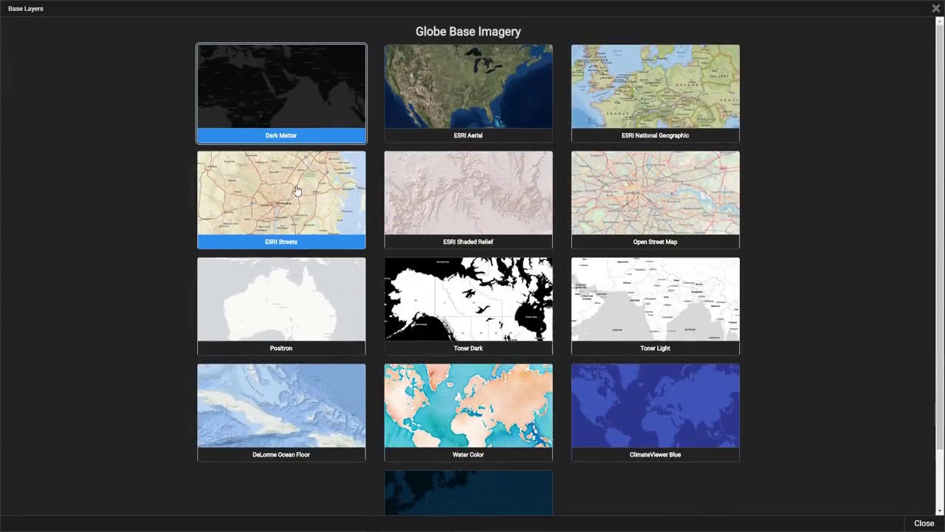
pyautogui.click(448, 89)
pyautogui.scroll(3, 468, 312)
pyautogui.scroll(2, 470, 313)
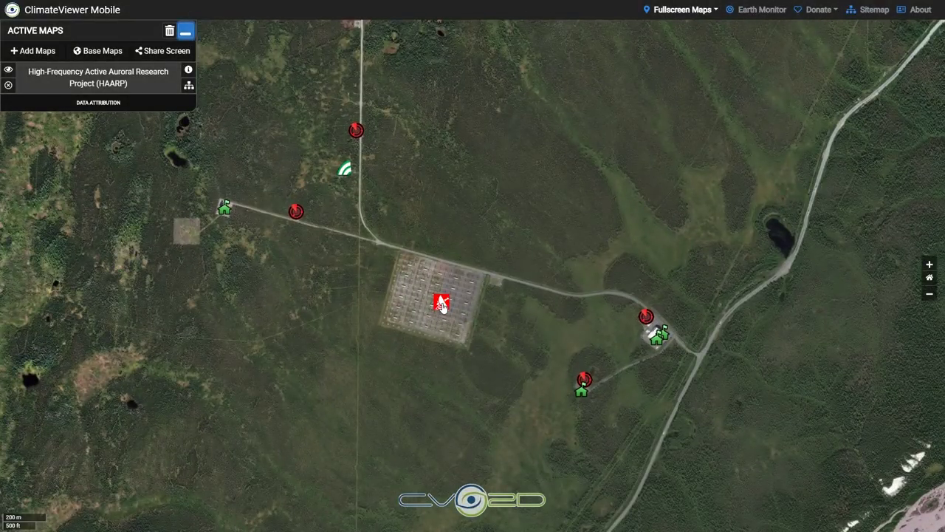
# Step: Read the Location Details of the HAARP research instrument marker, then close them
pyautogui.click(441, 303)
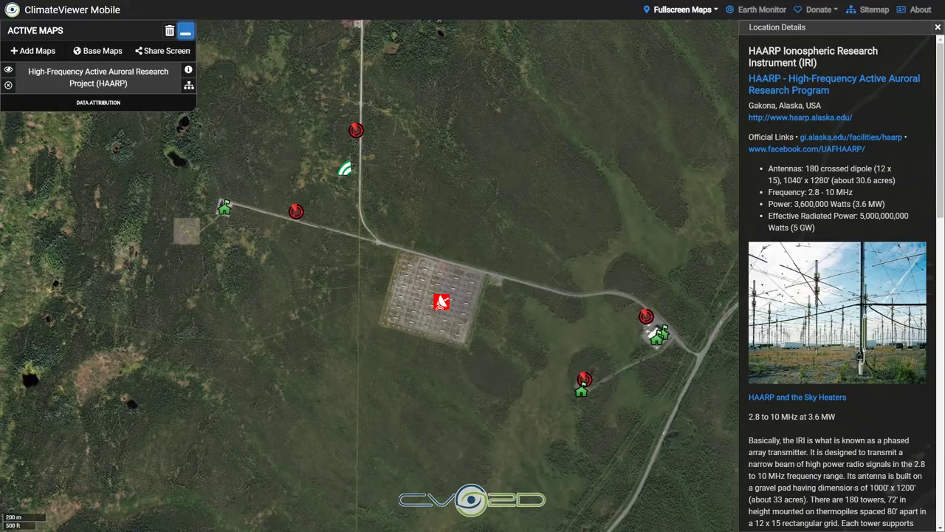
pyautogui.scroll(-8, 849, 306)
pyautogui.scroll(-5, 849, 307)
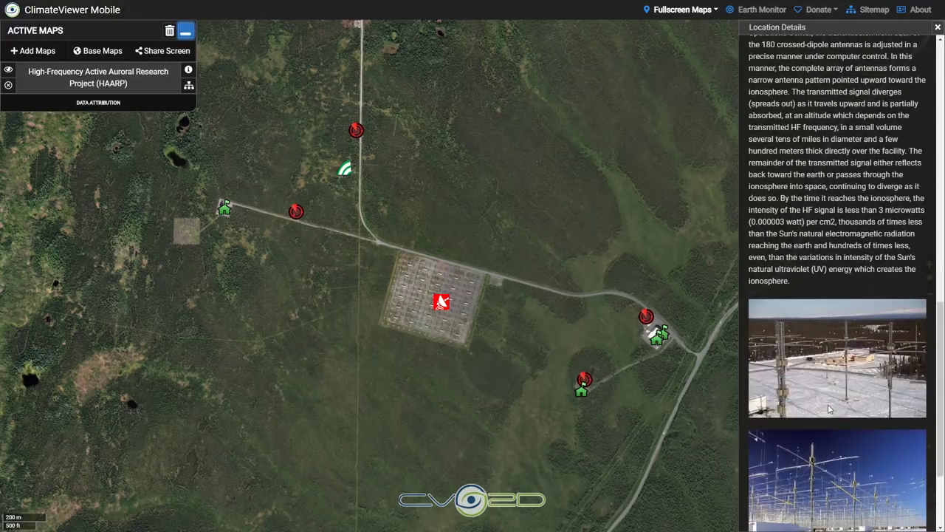
pyautogui.scroll(15, 923, 74)
pyautogui.click(937, 27)
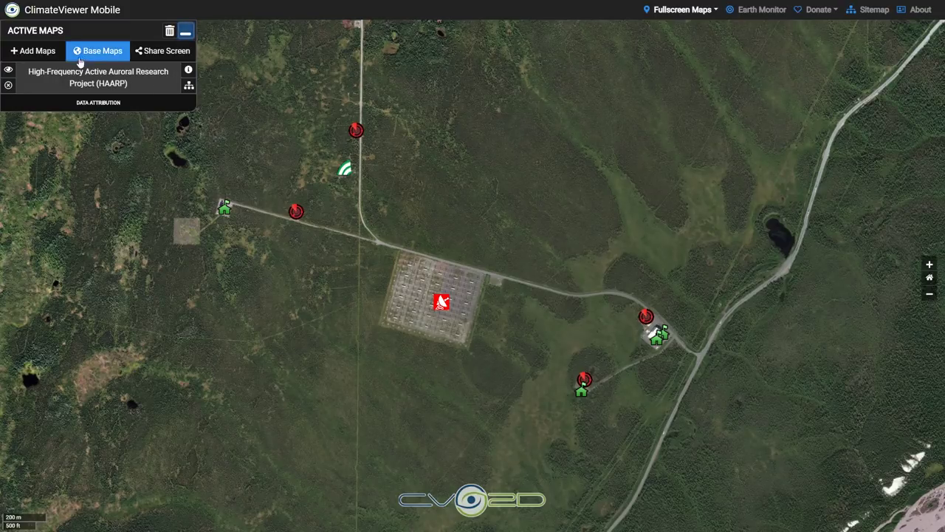
# Step: Reopen the catalogue, browse Alerts & Weather Rain and Snow maps, and clear the 'haarp' search
pyautogui.click(31, 52)
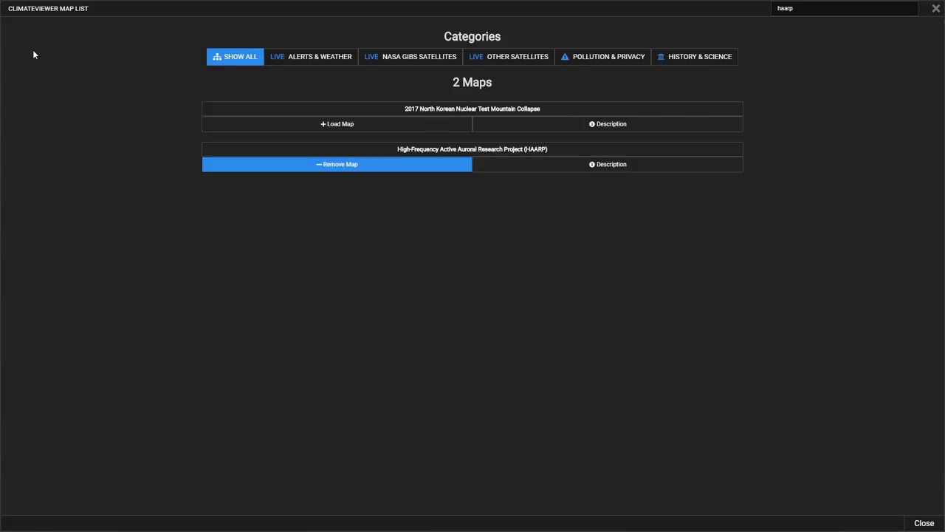
pyautogui.click(341, 70)
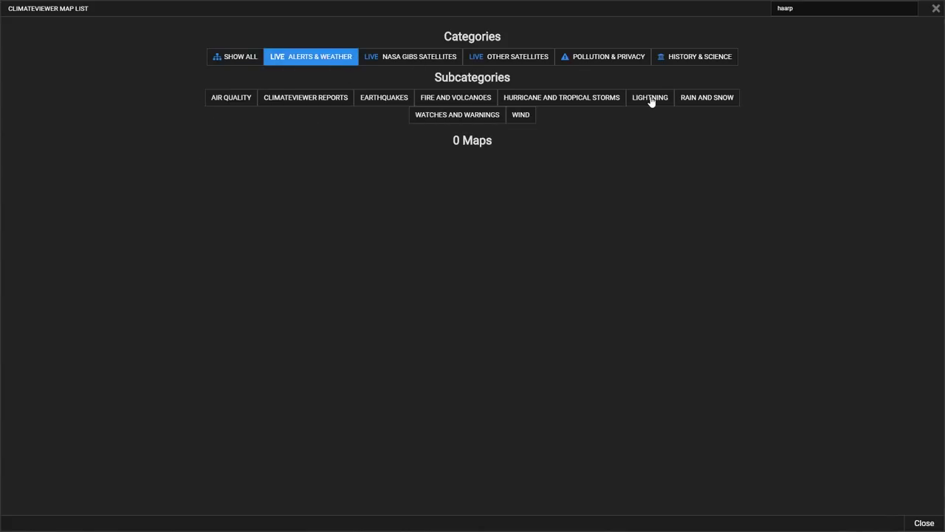
pyautogui.click(694, 100)
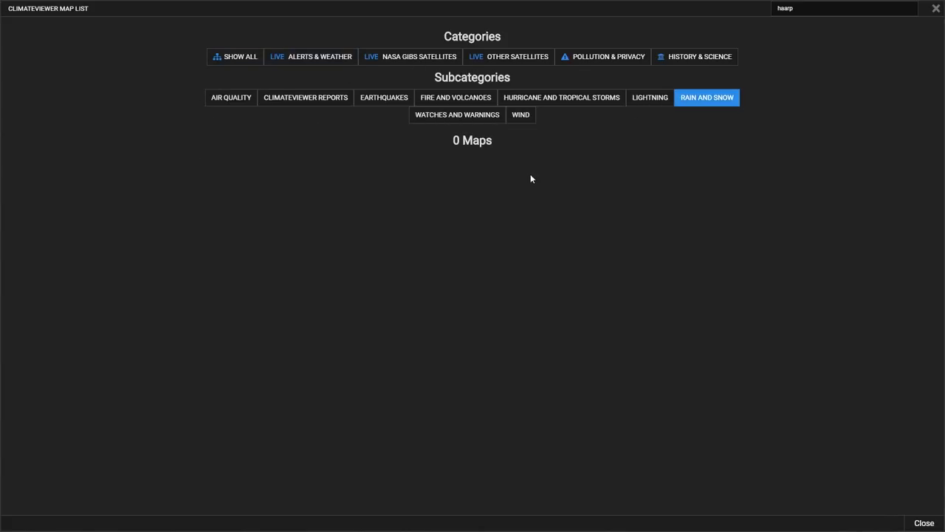
pyautogui.doubleClick(785, 8)
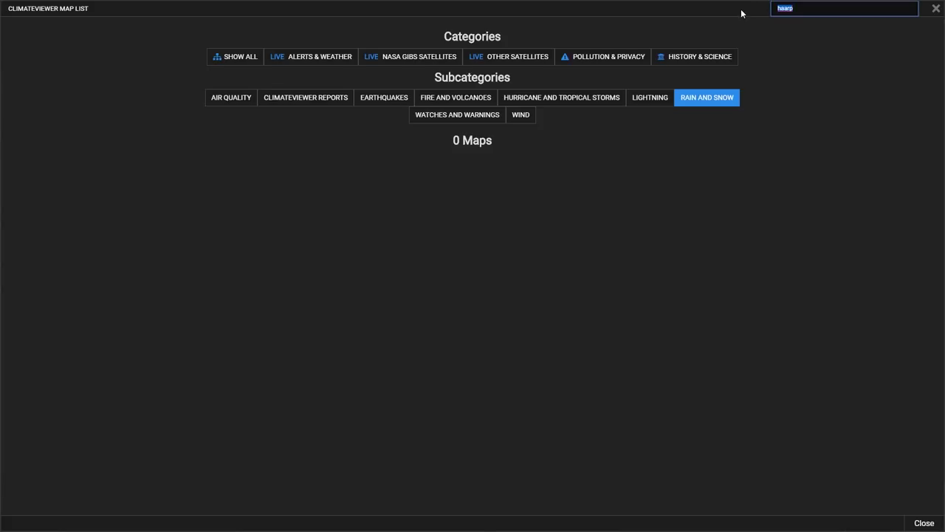
pyautogui.press('BackSpace')
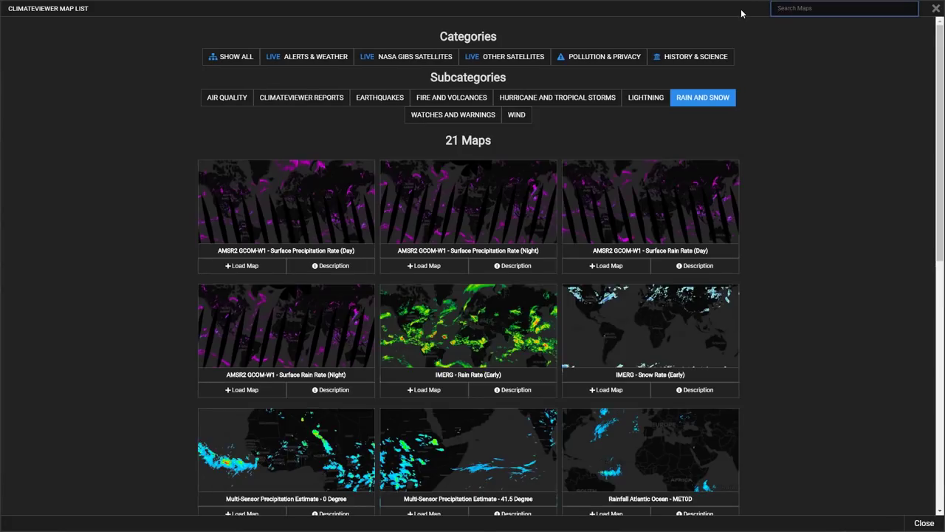
# Step: Load MODIS Aqua True Color from NASA GIBS Satellites > Visual and close the list
pyautogui.scroll(-3, 632, 184)
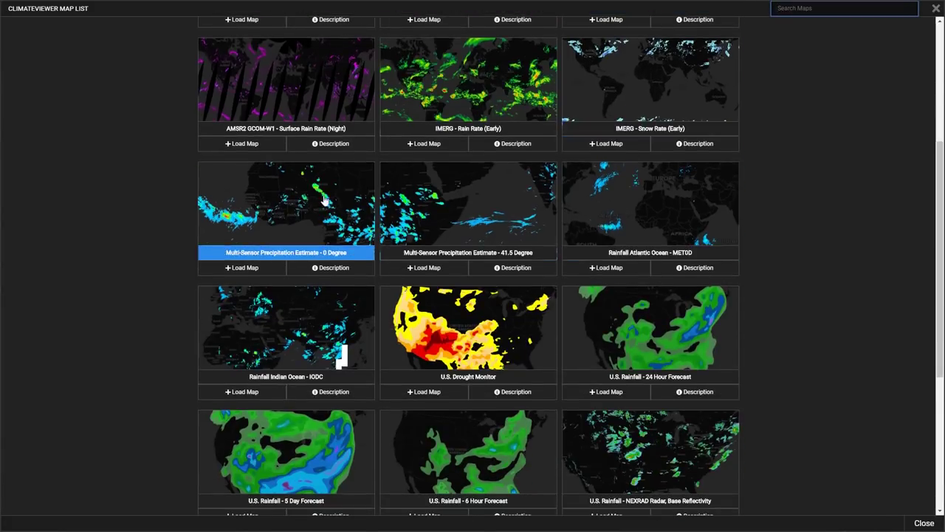
pyautogui.scroll(3, 392, 244)
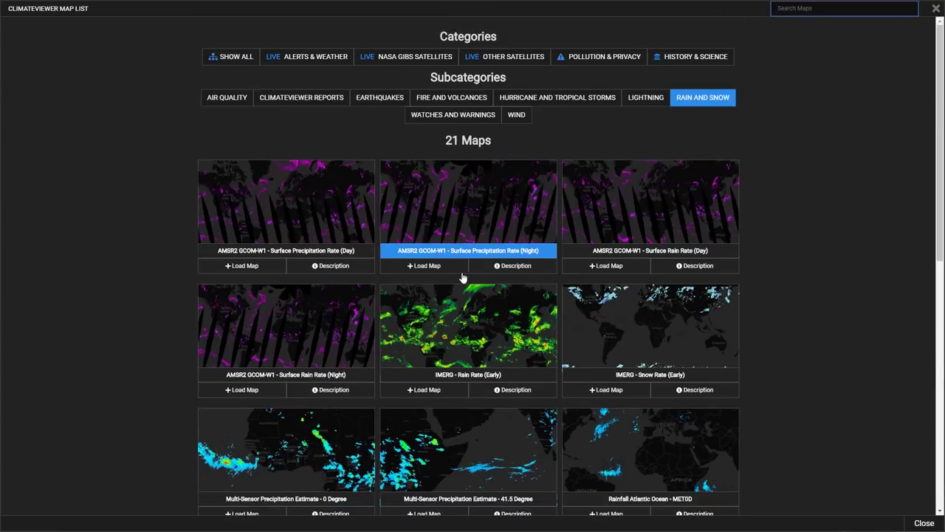
pyautogui.scroll(-1, 611, 407)
pyautogui.scroll(-4, 611, 406)
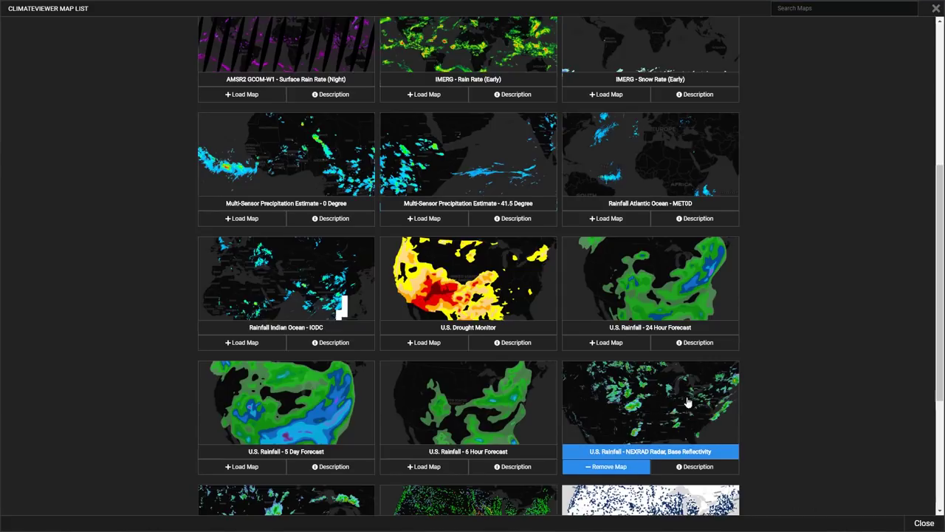
pyautogui.scroll(4, 702, 415)
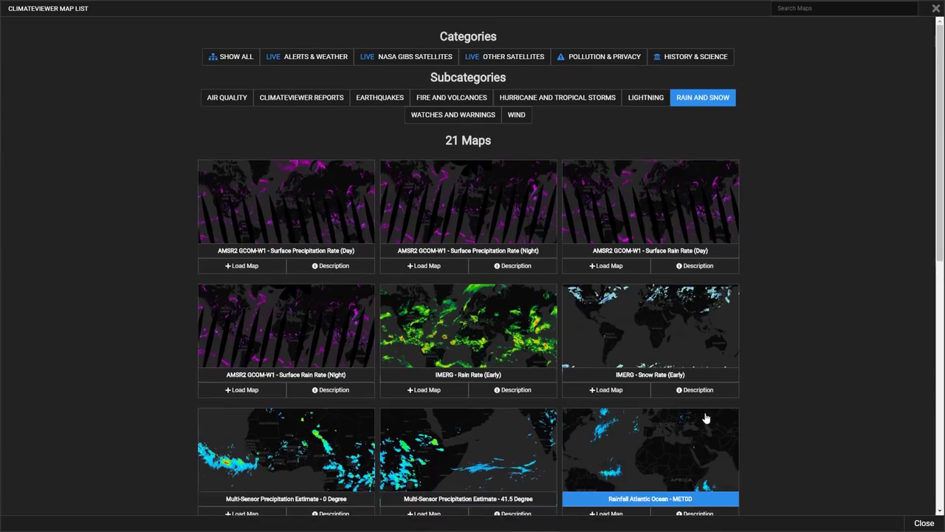
pyautogui.click(407, 57)
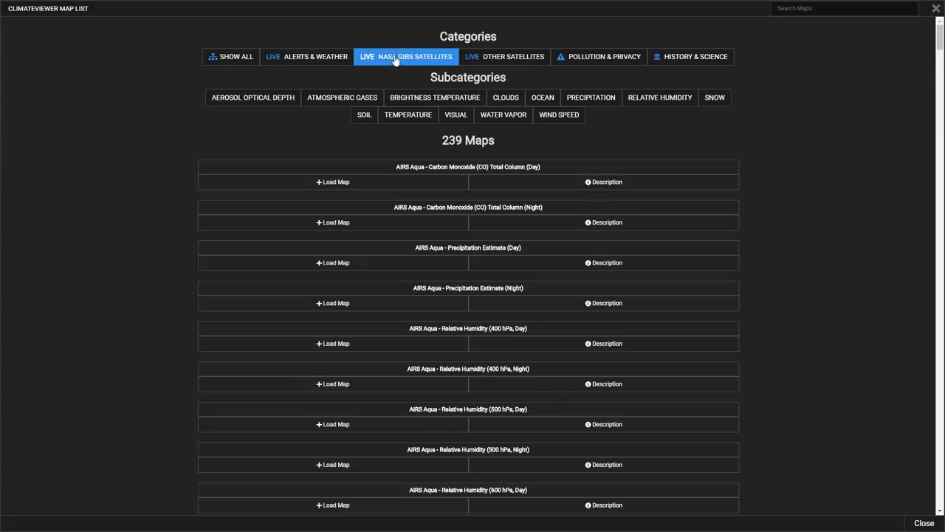
pyautogui.click(456, 115)
pyautogui.click(424, 265)
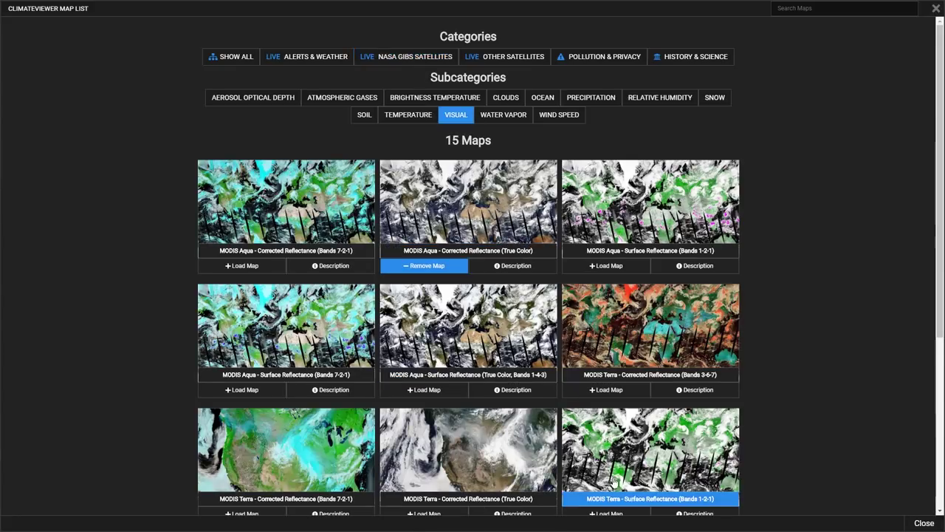
pyautogui.click(923, 523)
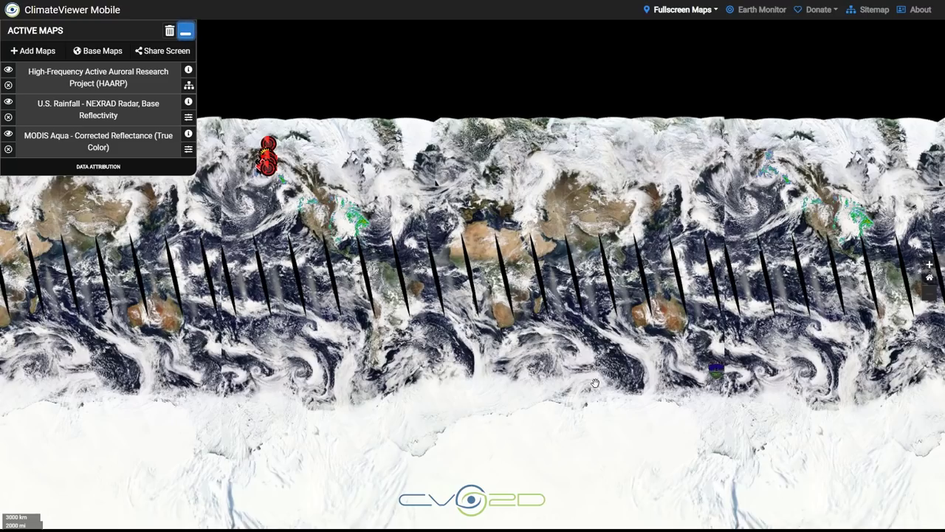
# Step: Fly to the HAARP site in Alaska and list the HAARP map markers
pyautogui.scroll(5, 376, 284)
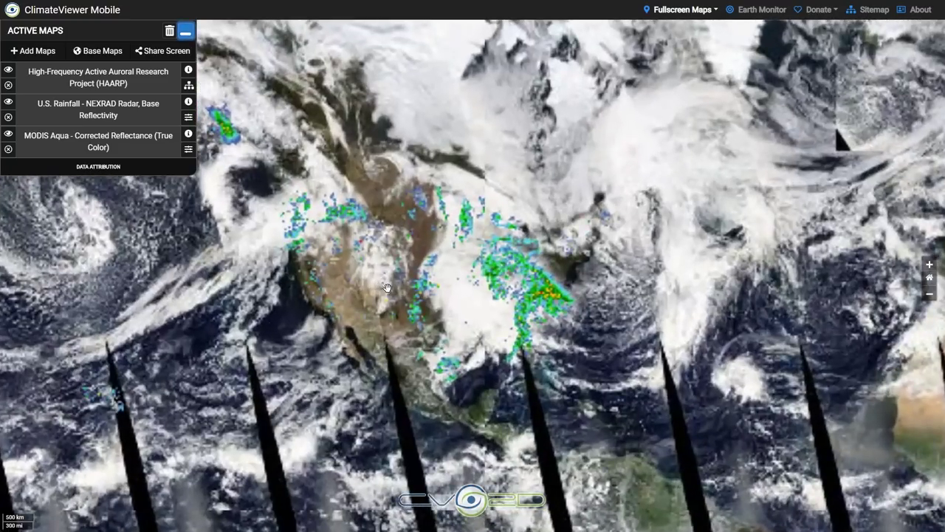
pyautogui.scroll(3, 414, 282)
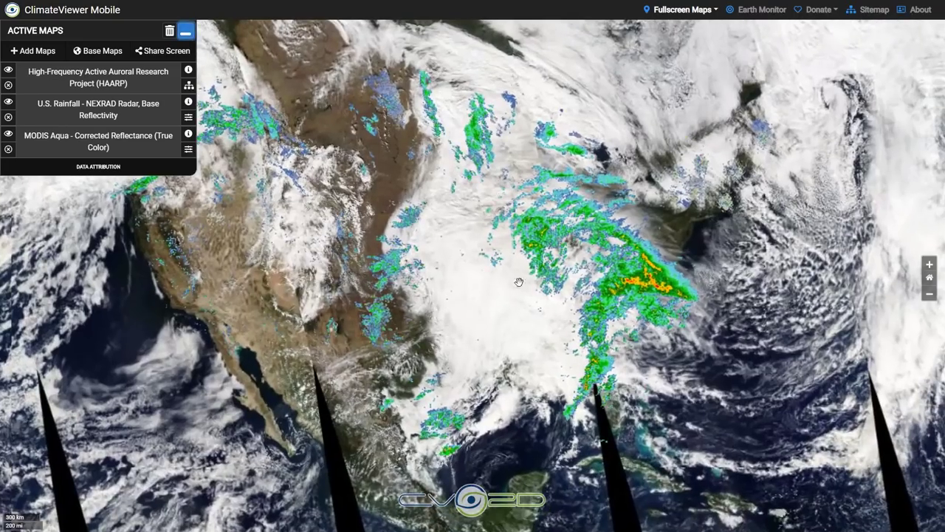
pyautogui.click(188, 85)
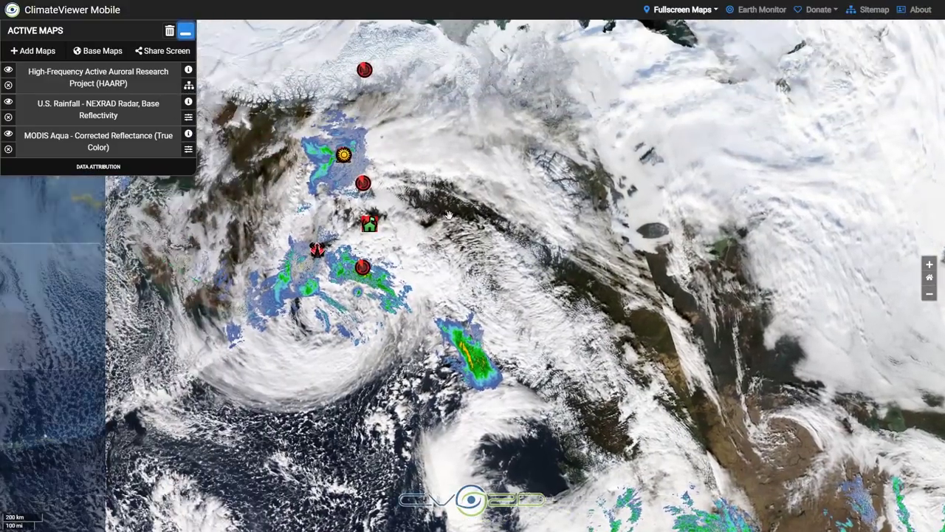
pyautogui.click(189, 87)
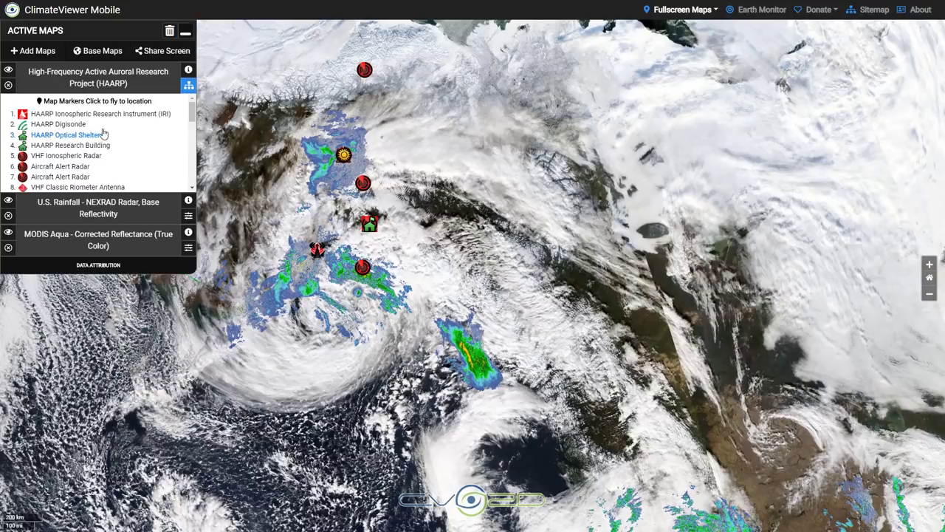
pyautogui.scroll(-4, 92, 151)
pyautogui.scroll(-3, 85, 161)
pyautogui.scroll(8, 85, 164)
# Step: Fade the NEXRAD radar layer to about half opacity, then restore it near full
pyautogui.click(188, 217)
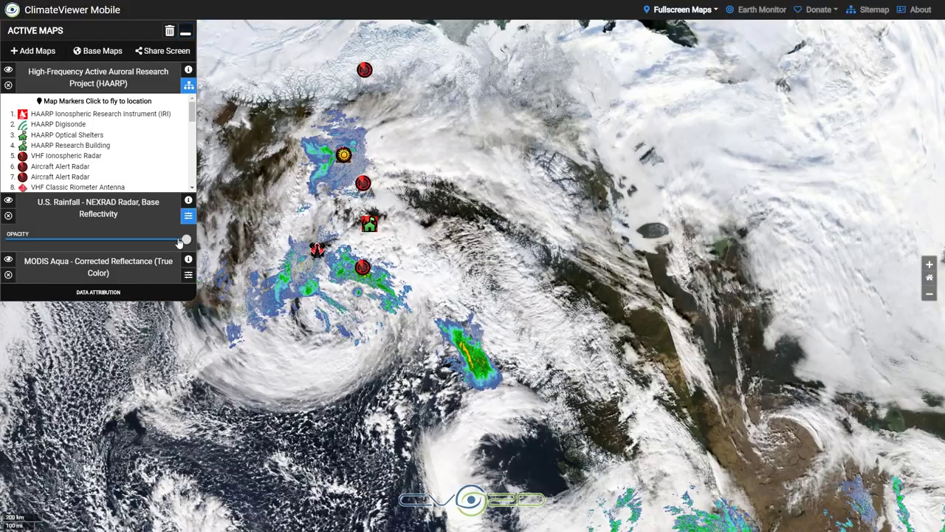
pyautogui.moveTo(186, 246); pyautogui.dragTo(67, 244)
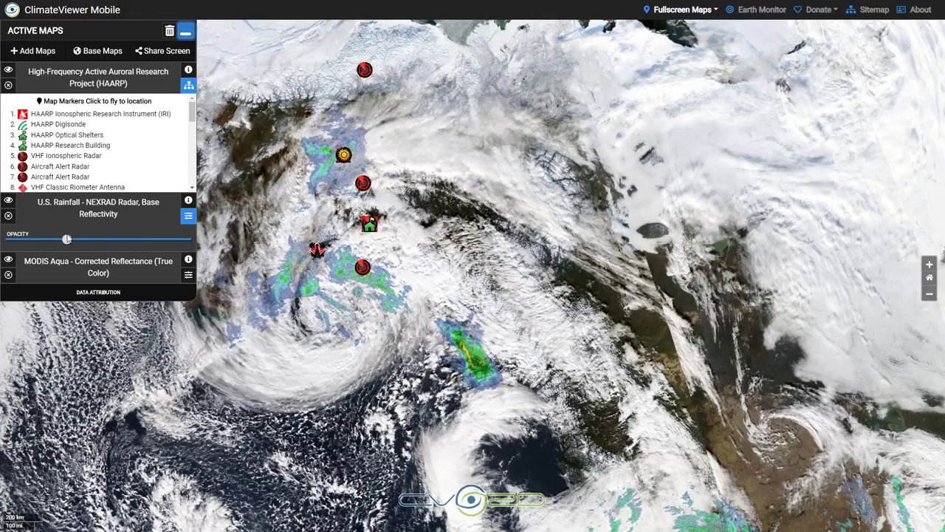
pyautogui.click(173, 240)
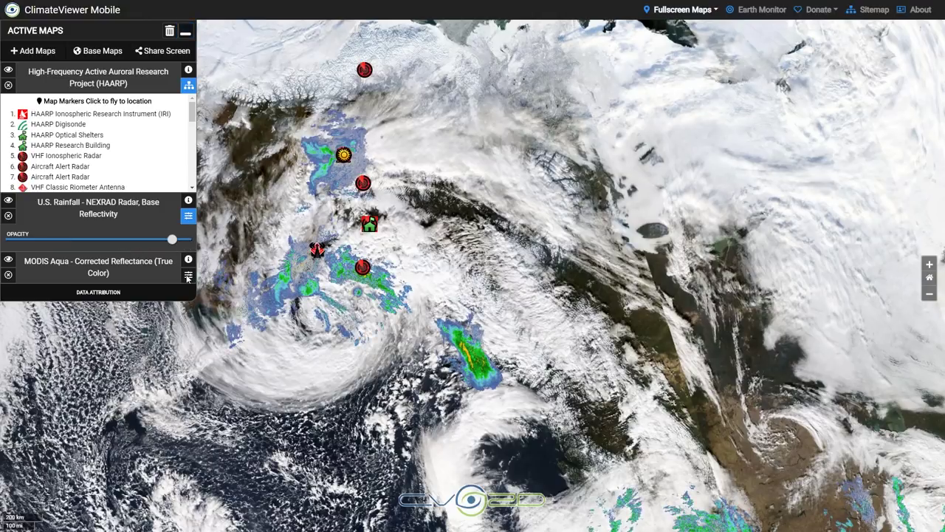
# Step: Return the view to North America and set the MODIS imagery date to October 17, 2018
pyautogui.click(188, 275)
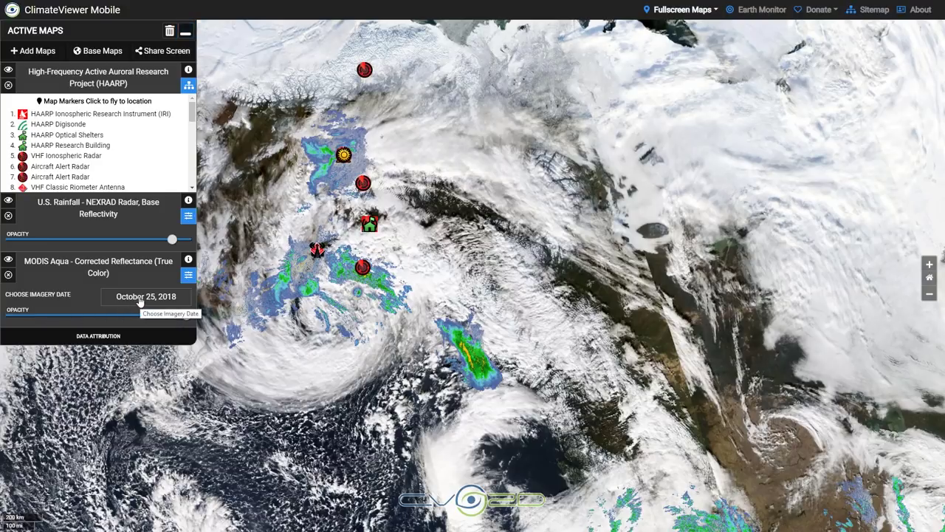
pyautogui.click(930, 279)
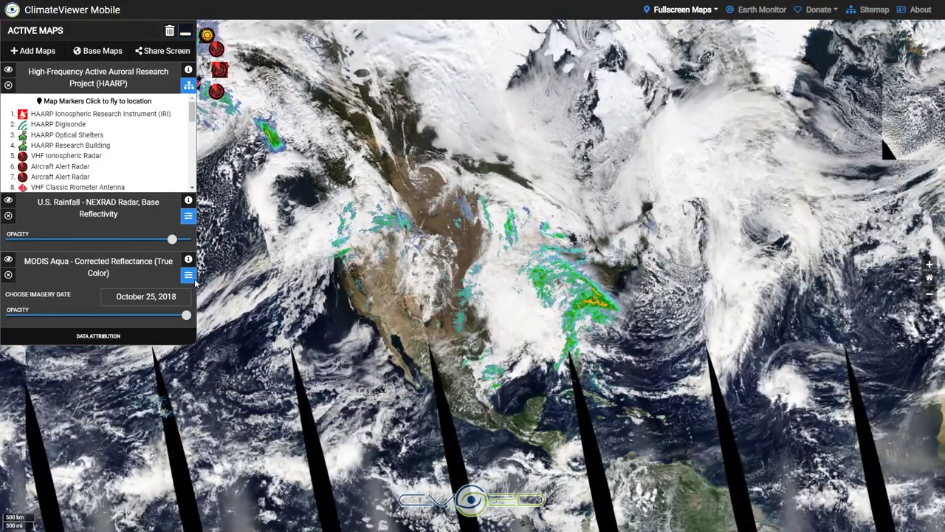
pyautogui.click(144, 299)
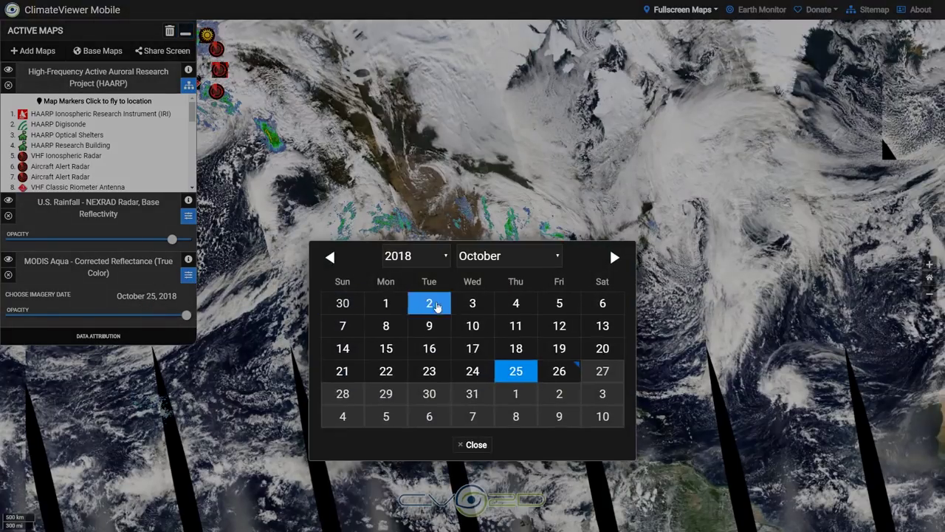
pyautogui.click(472, 348)
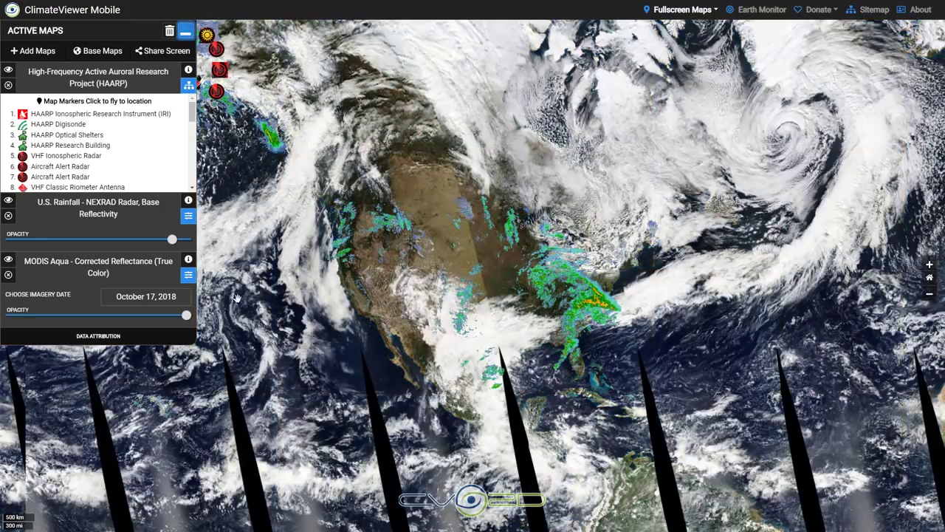
# Step: Step the MODIS imagery year back through 2008 and 2003 to December 31, 2002
pyautogui.click(156, 296)
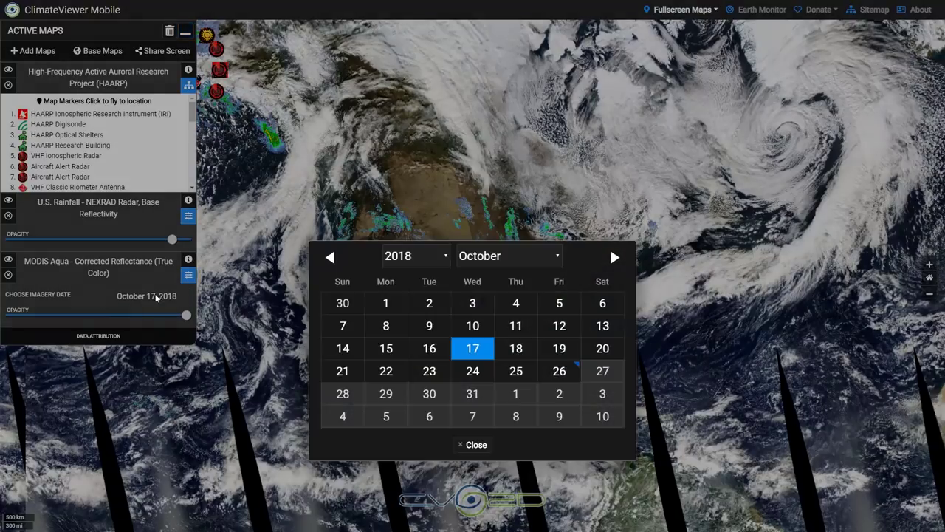
pyautogui.click(413, 255)
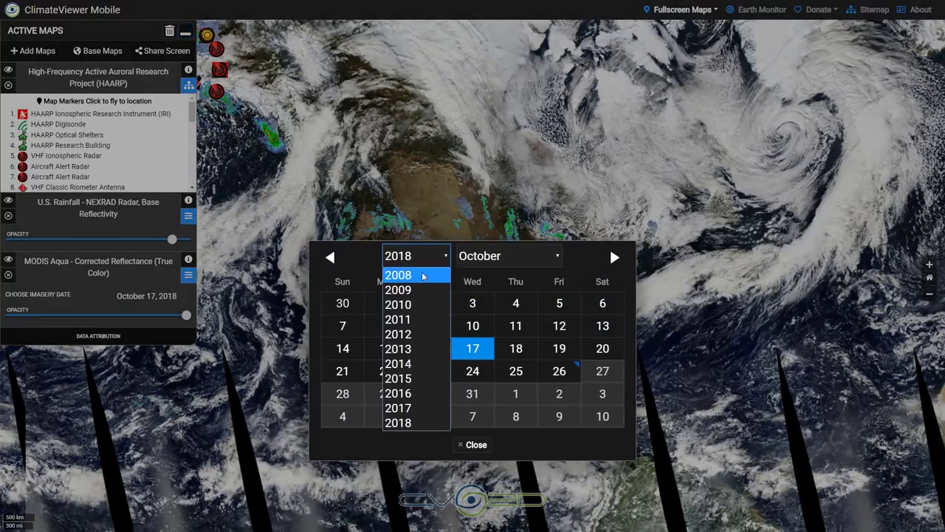
pyautogui.click(421, 272)
pyautogui.click(414, 255)
pyautogui.click(419, 274)
pyautogui.click(414, 255)
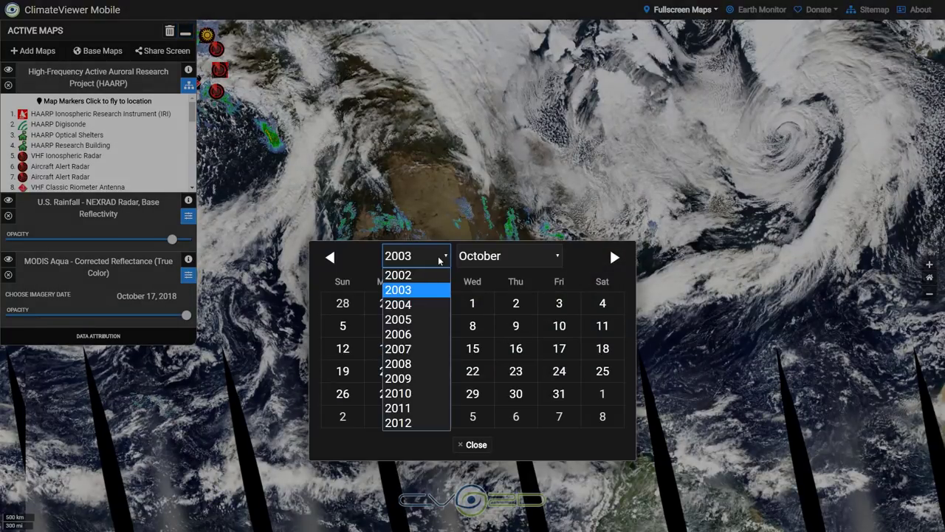
pyautogui.click(418, 276)
pyautogui.click(427, 395)
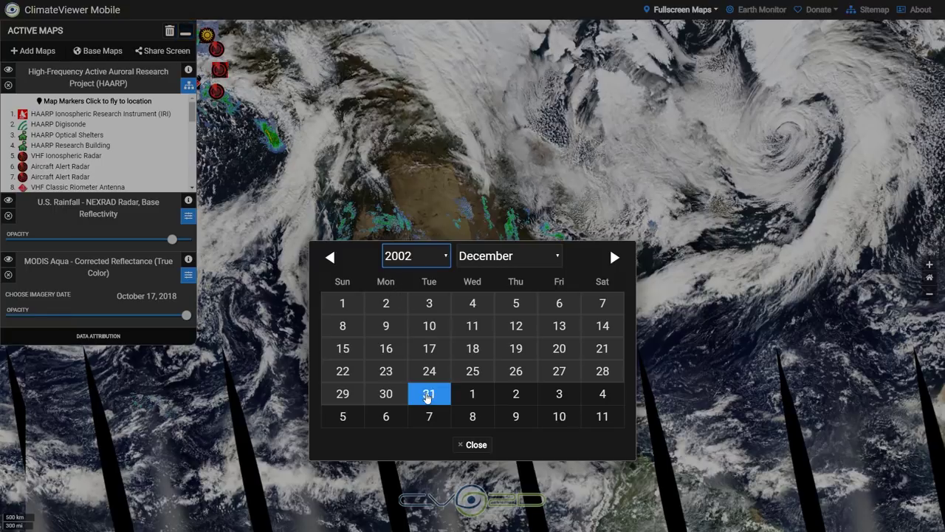
pyautogui.click(428, 397)
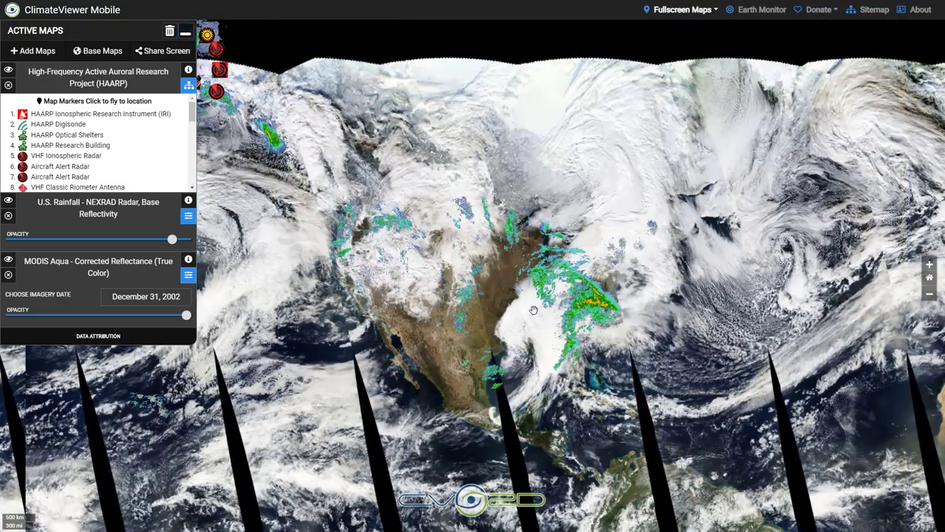
pyautogui.scroll(8, 541, 314)
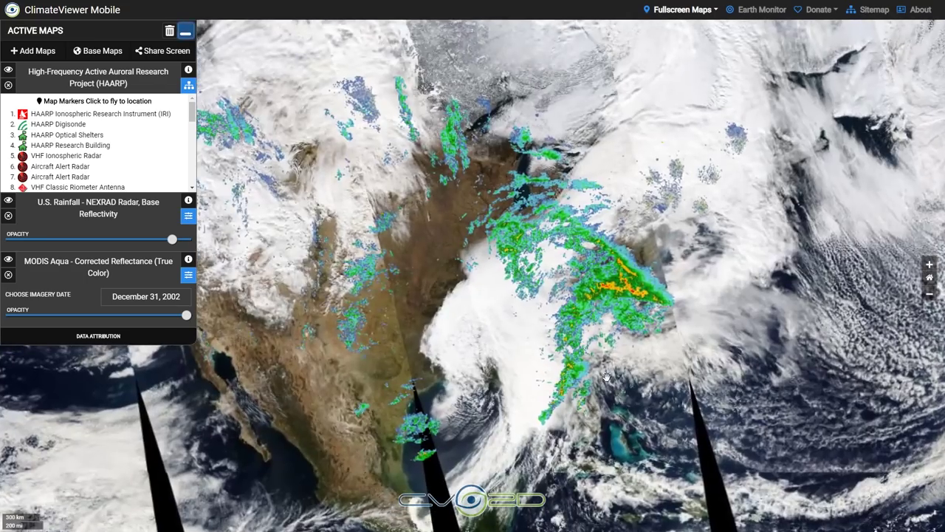
pyautogui.scroll(6, 611, 400)
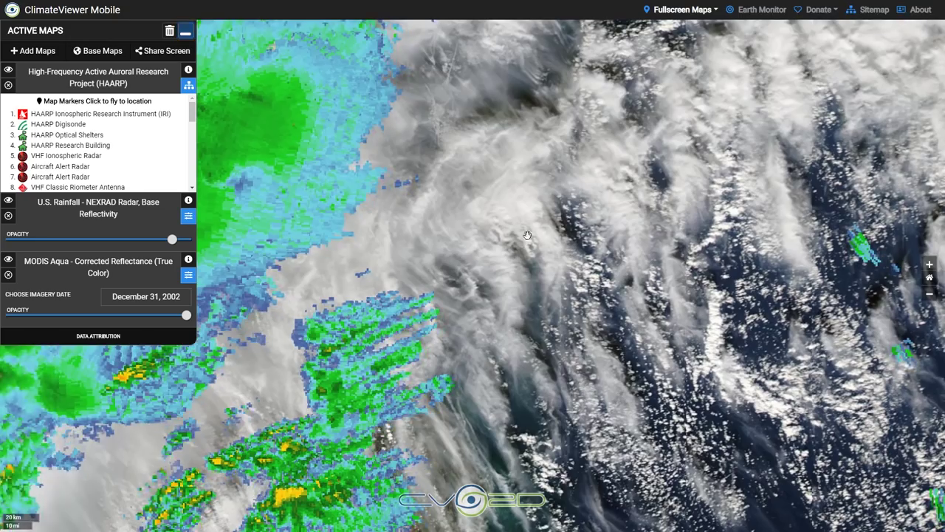
pyautogui.scroll(3, 445, 262)
pyautogui.moveTo(445, 262); pyautogui.dragTo(479, 316)
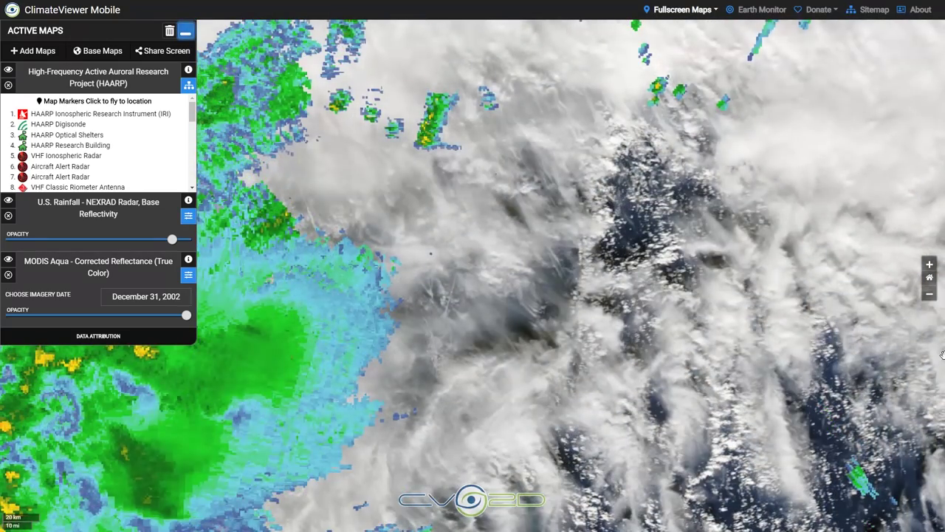
pyautogui.click(930, 277)
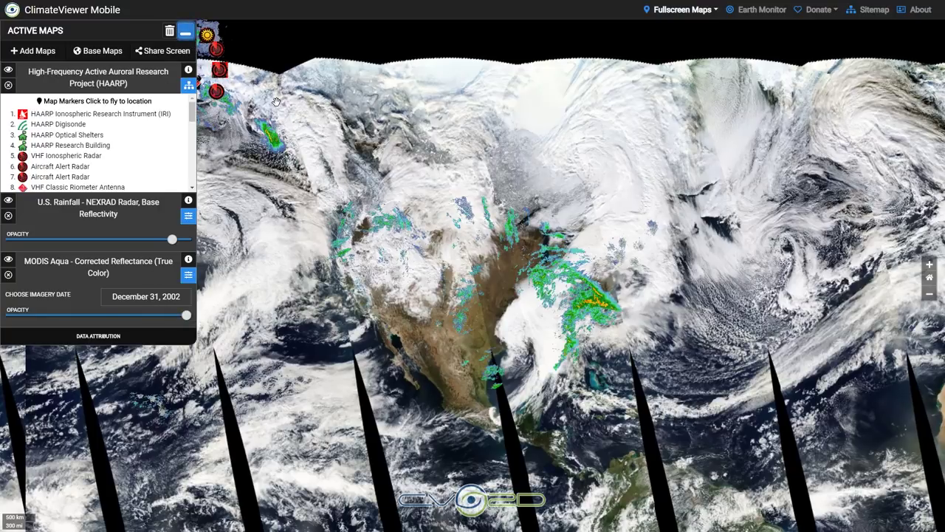
# Step: Collapse Active Maps and switch to the ClimateViewer 3D (WebGL Globe) fullscreen version
pyautogui.click(185, 35)
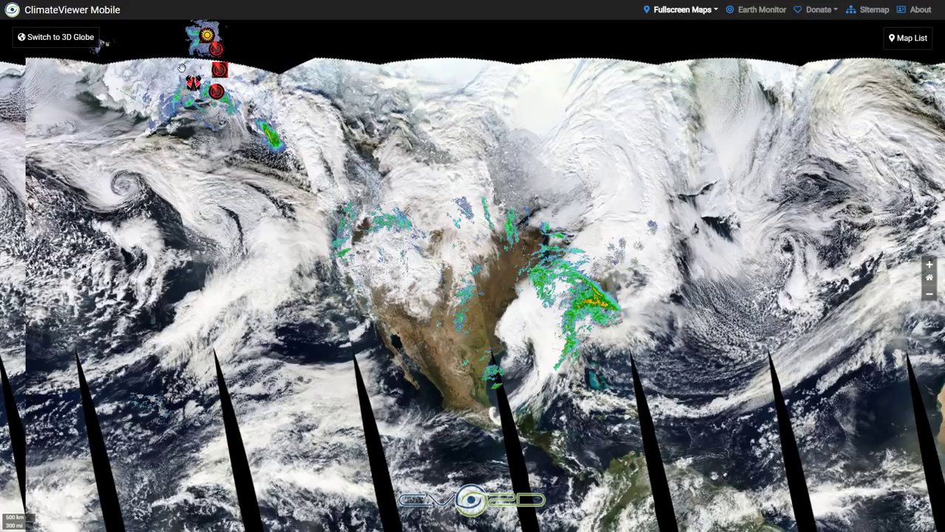
pyautogui.click(675, 15)
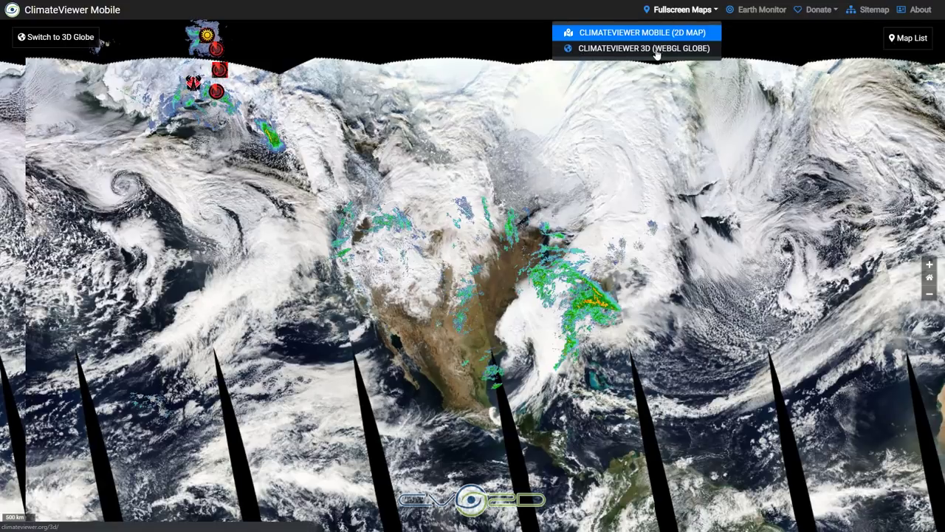
pyautogui.click(54, 38)
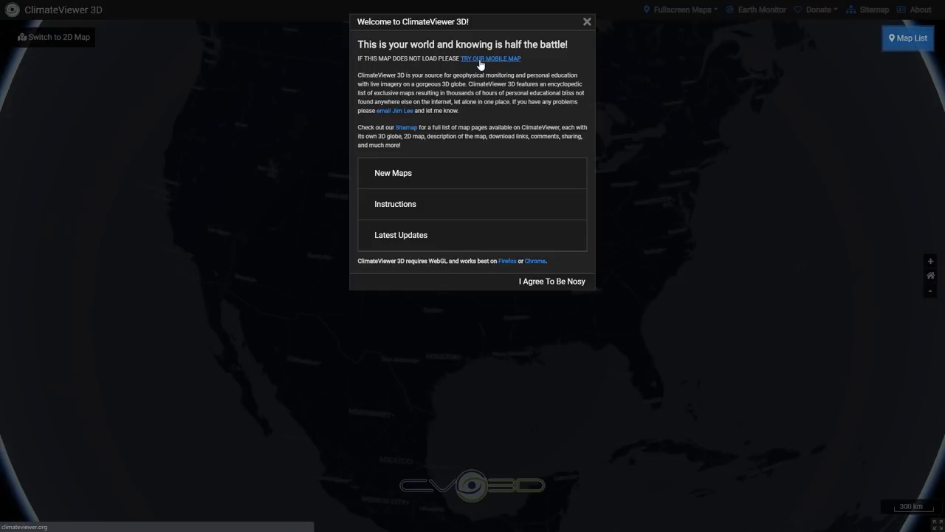
# Step: Close the welcome dialog, then rotate, tilt and zoom the globe around North America
pyautogui.click(587, 23)
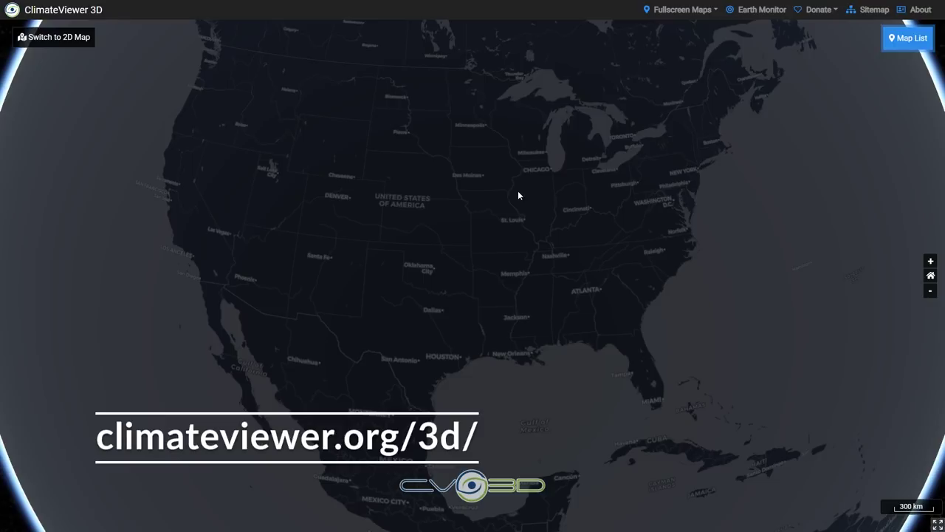
pyautogui.scroll(-5, 472, 221)
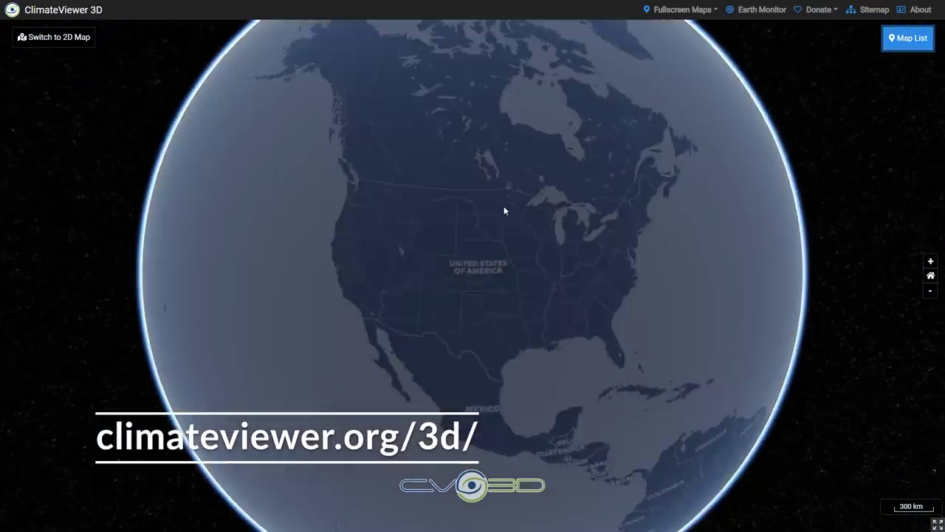
pyautogui.scroll(-2, 504, 211)
pyautogui.moveTo(506, 204); pyautogui.dragTo(469, 212)
pyautogui.scroll(3, 460, 212)
pyautogui.moveTo(463, 250); pyautogui.dragTo(463, 293, button='middle')
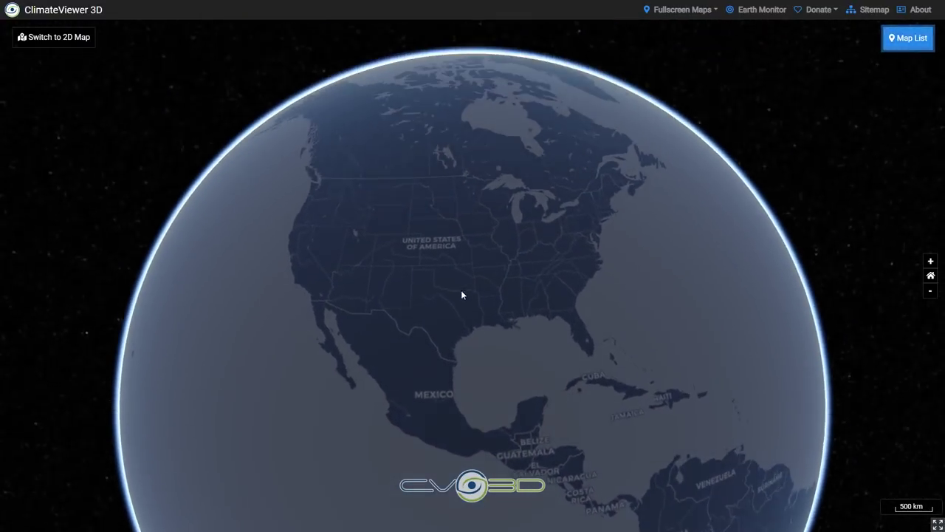
pyautogui.scroll(5, 461, 322)
pyautogui.click(930, 261)
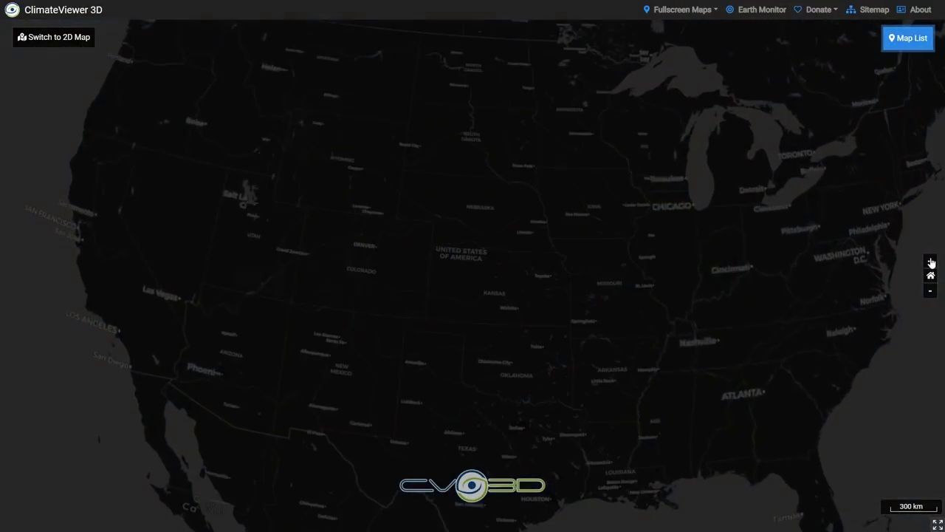
pyautogui.click(931, 290)
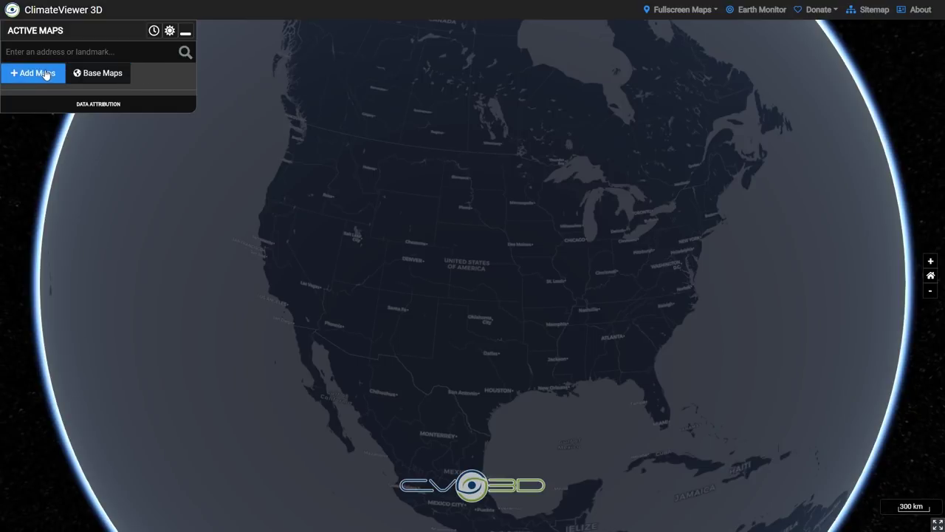
# Step: Set globe terrain to 3D Terrain (Water Mask) and base imagery to ESRI Aerial
pyautogui.click(95, 74)
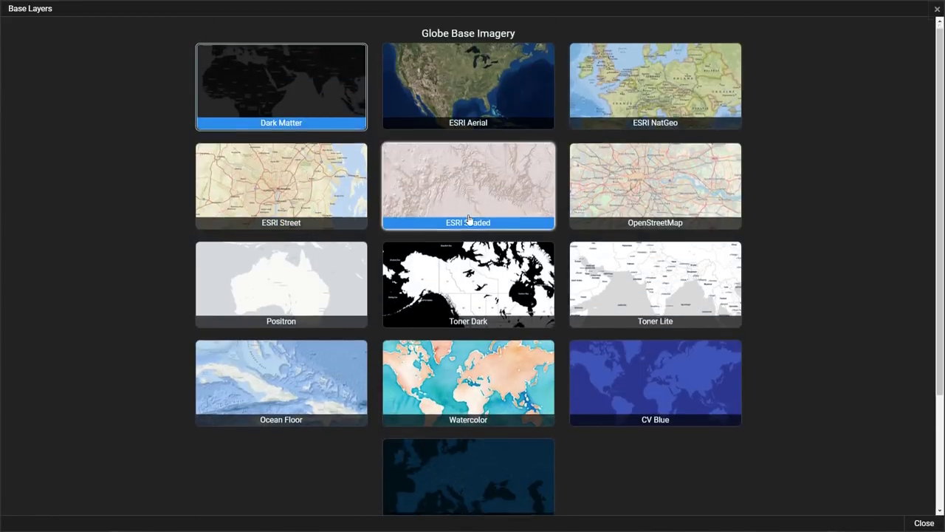
pyautogui.scroll(-2, 468, 325)
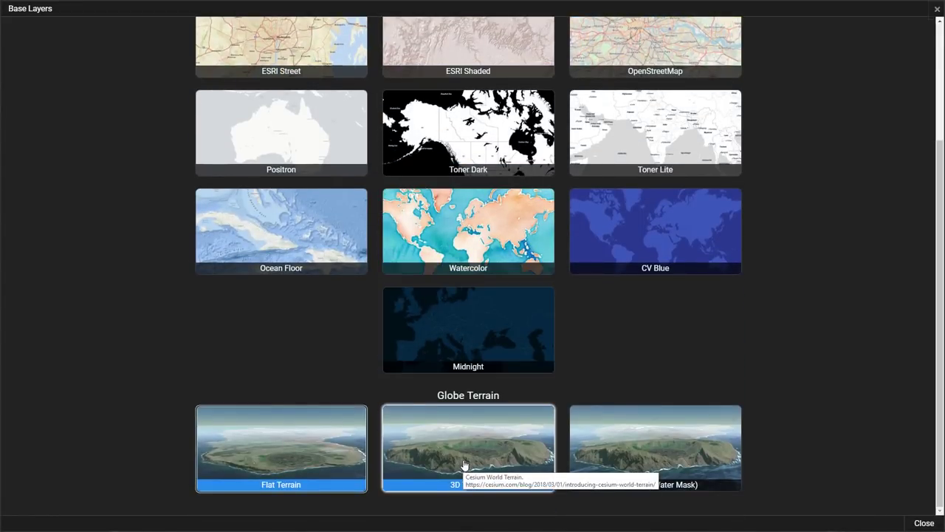
pyautogui.click(650, 457)
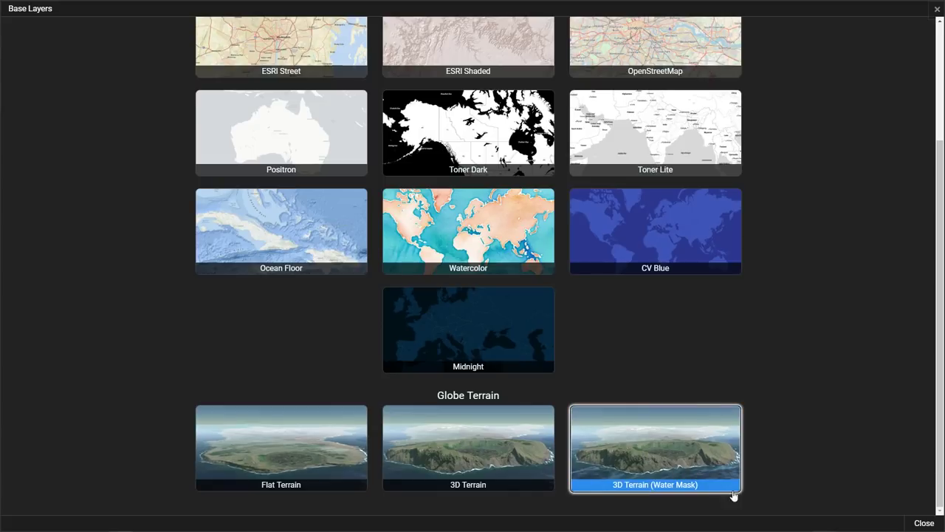
pyautogui.scroll(2, 451, 104)
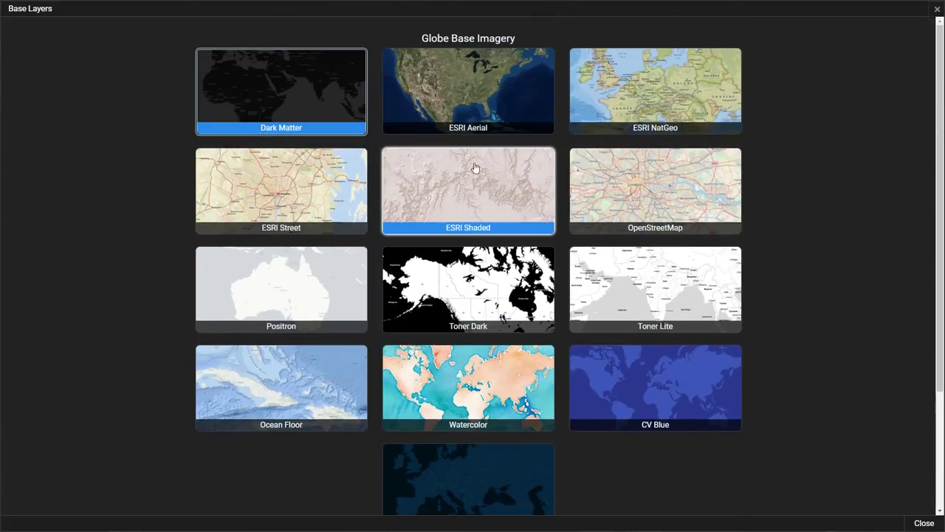
pyautogui.click(463, 92)
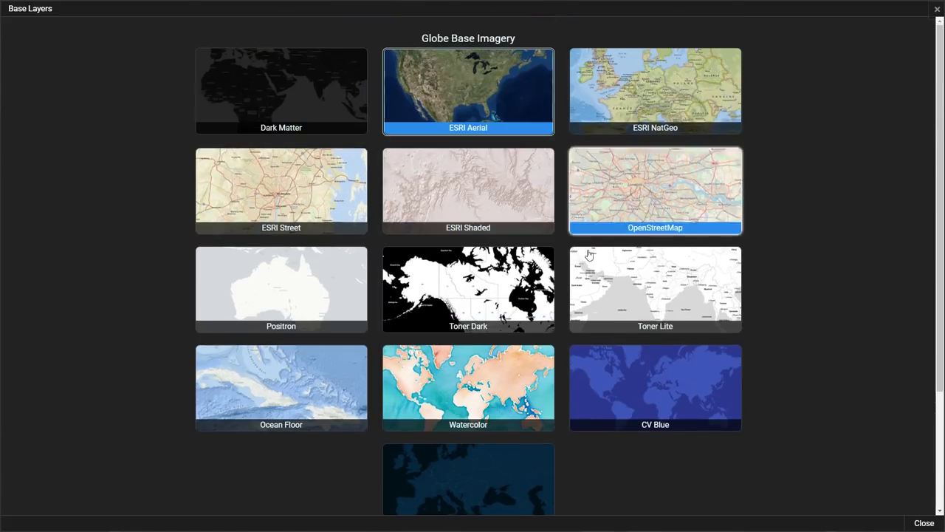
pyautogui.click(923, 523)
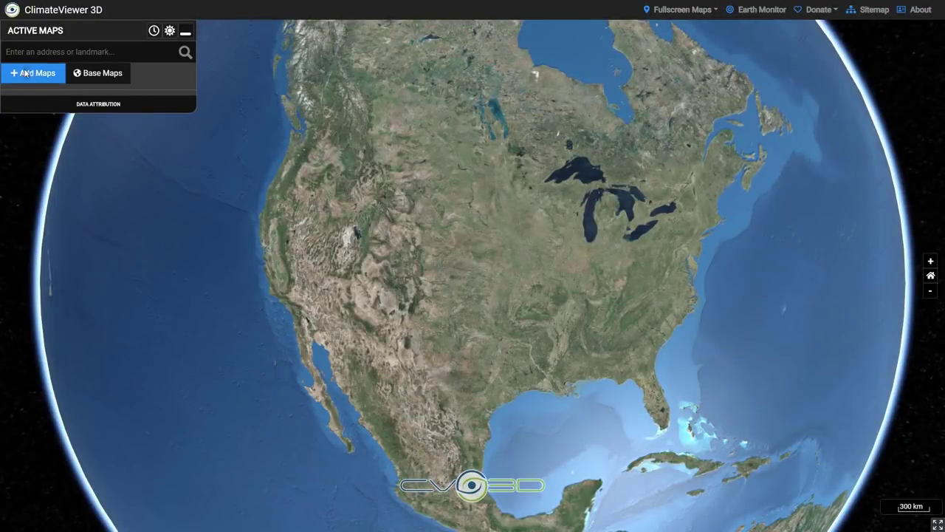
pyautogui.click(25, 73)
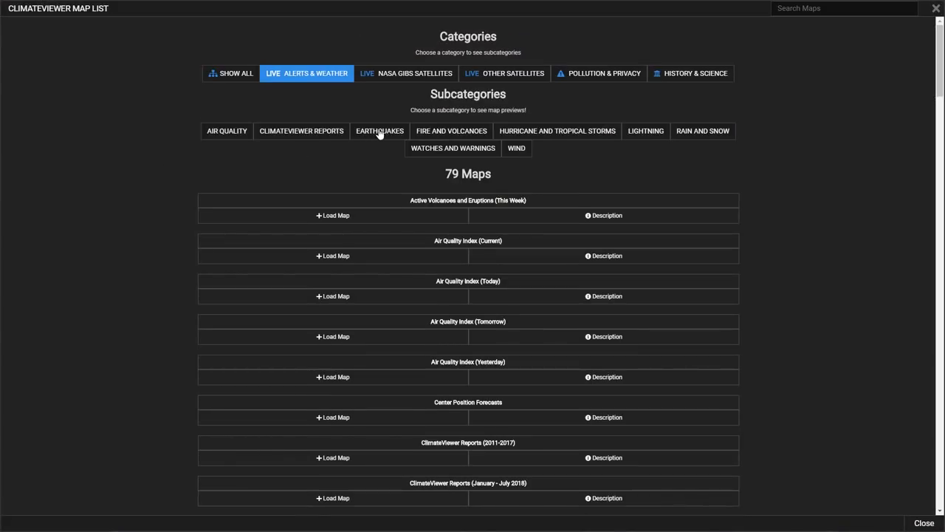
# Step: Load the Active Volcanoes and Eruptions map from the Fire and Volcanoes category
pyautogui.click(451, 132)
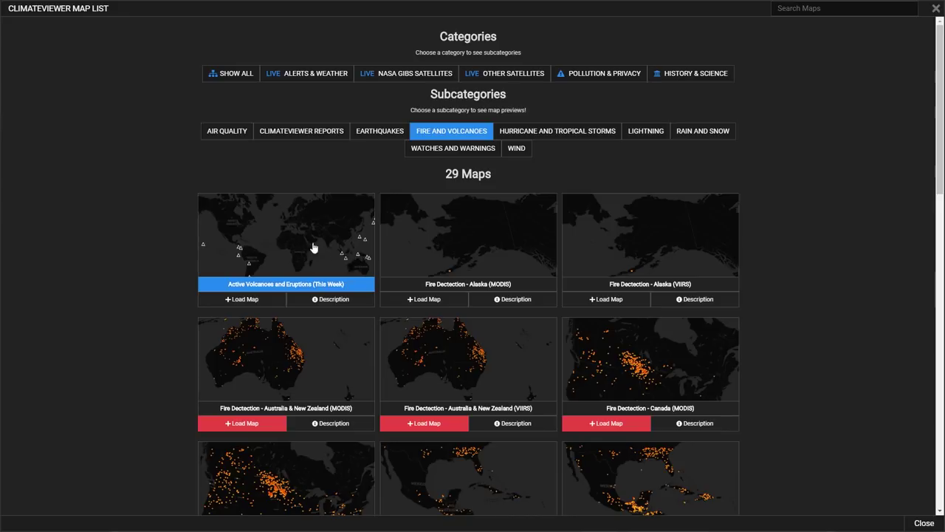
pyautogui.click(291, 274)
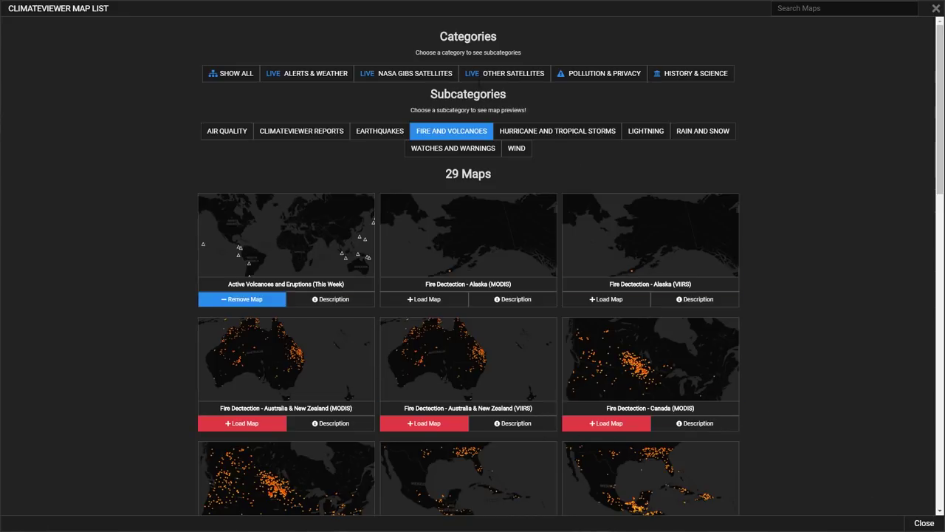
pyautogui.click(924, 523)
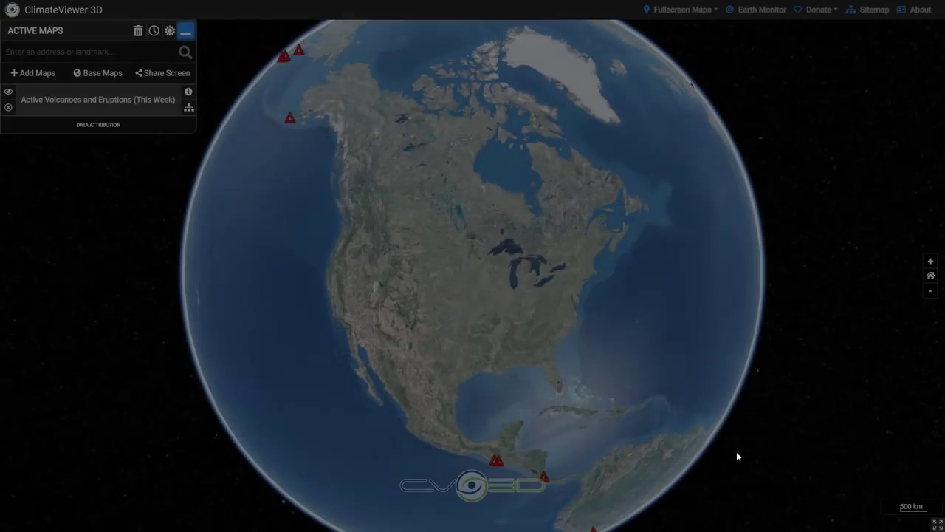
# Step: Fly to the Kerinci volcano marker, then browse the catalogue's Other Satellites category
pyautogui.click(185, 109)
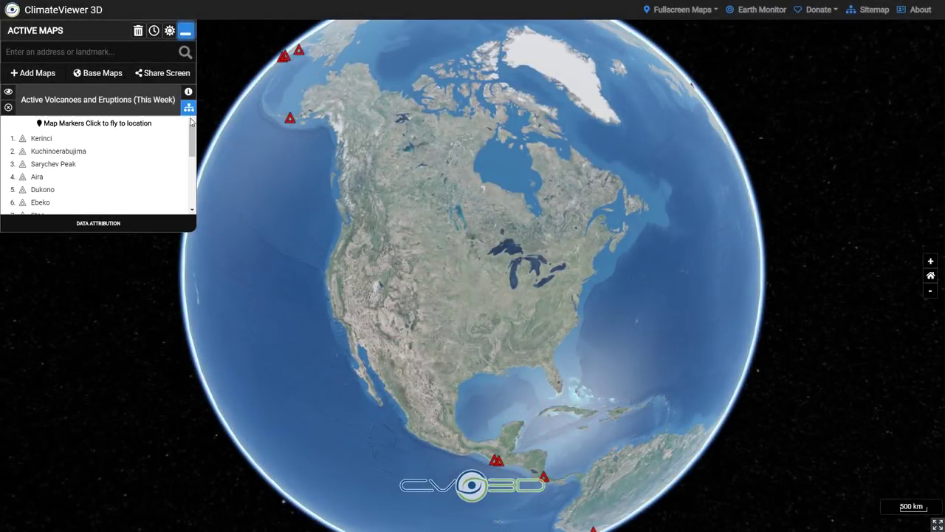
pyautogui.click(41, 138)
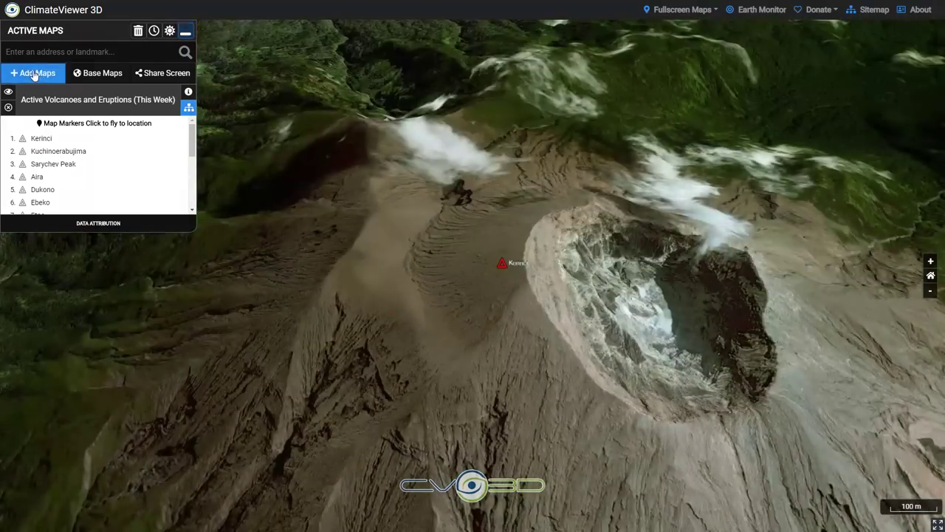
pyautogui.click(33, 74)
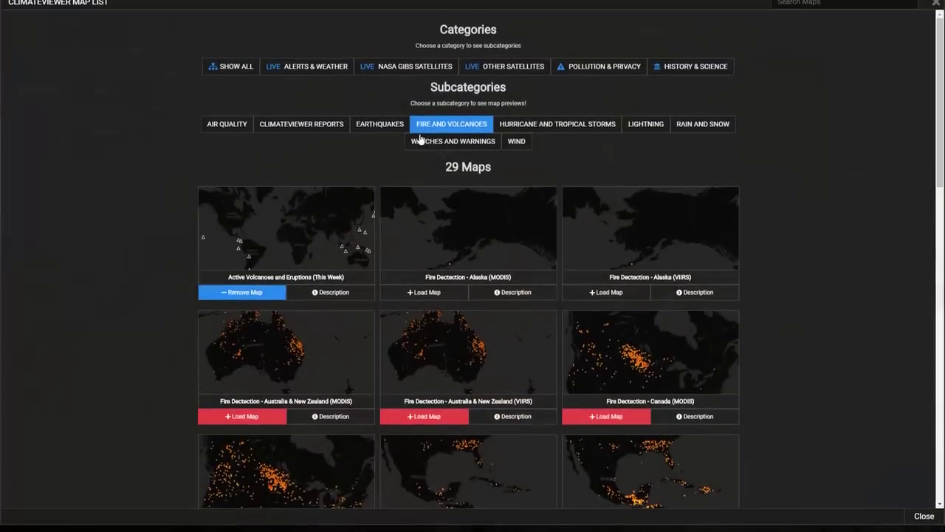
pyautogui.click(508, 74)
# Step: Load the CIMSS MIMIC 'Total Precipitable Water - Version 2 - Northwest Pacific' map onto the globe
pyautogui.click(378, 133)
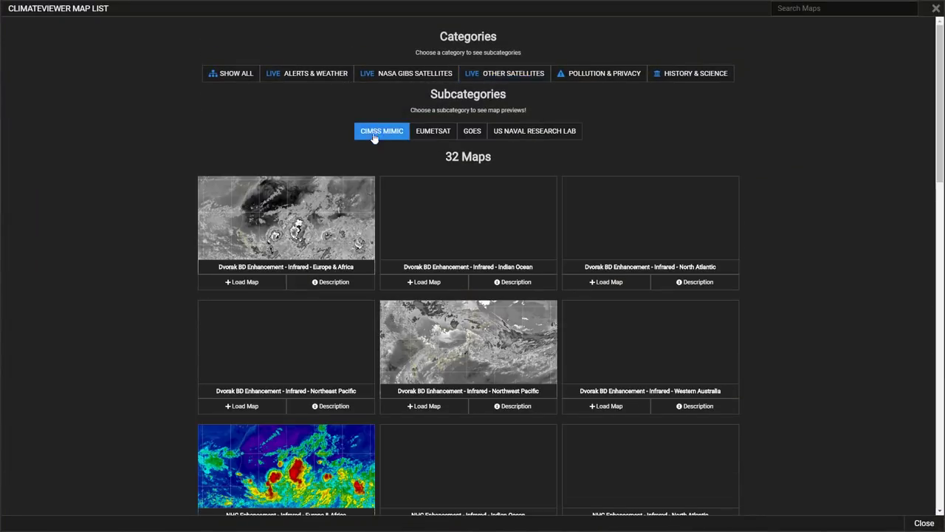
pyautogui.scroll(-3, 207, 251)
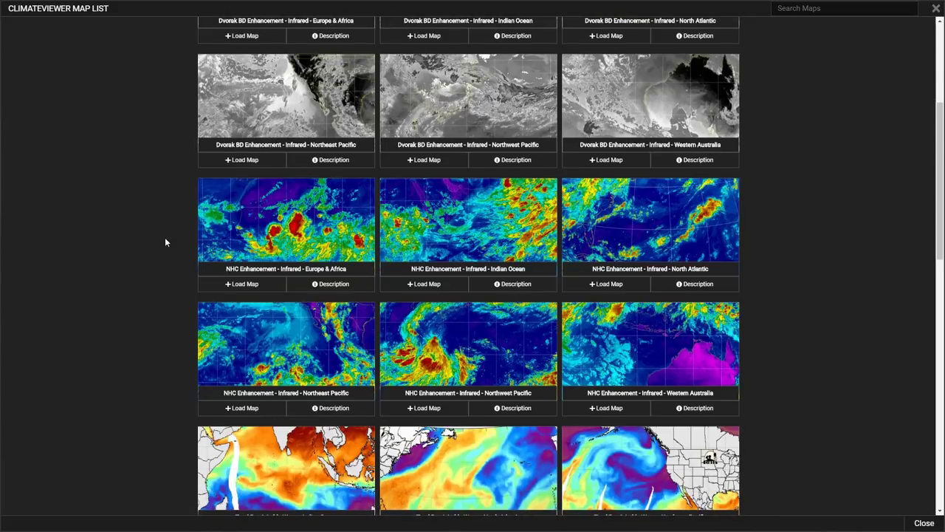
pyautogui.scroll(-4, 162, 229)
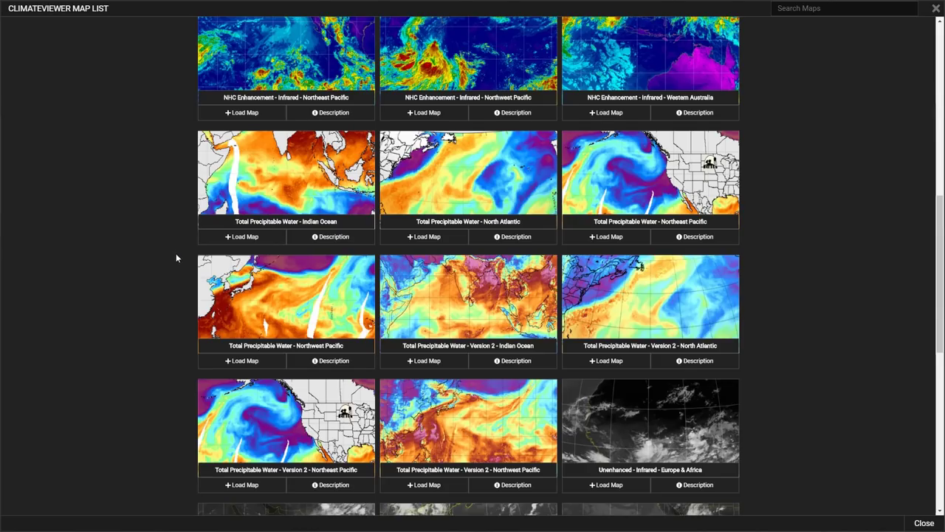
pyautogui.scroll(1, 176, 258)
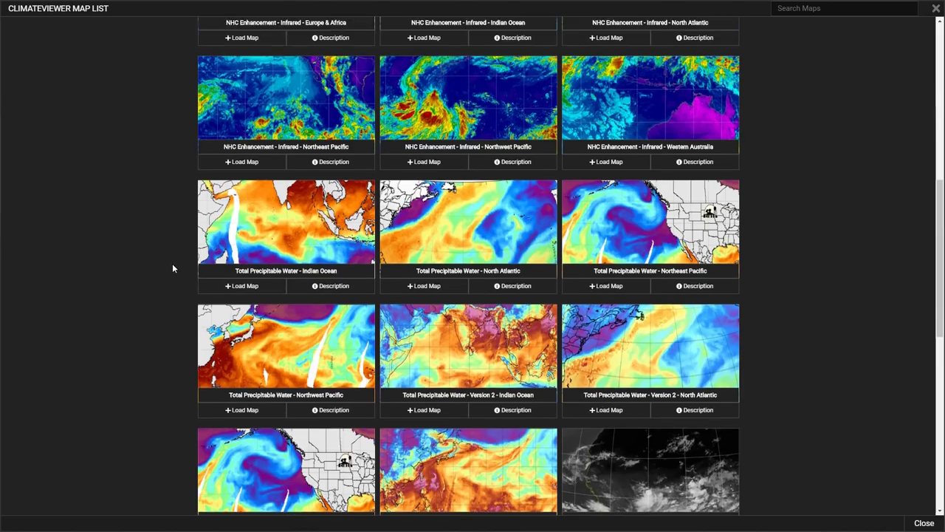
pyautogui.scroll(-3, 172, 264)
pyautogui.click(241, 386)
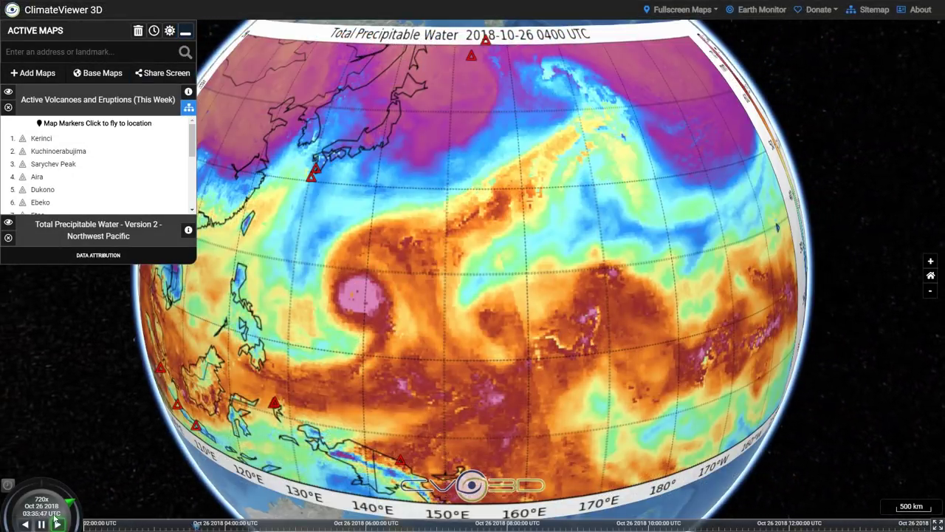
pyautogui.click(155, 30)
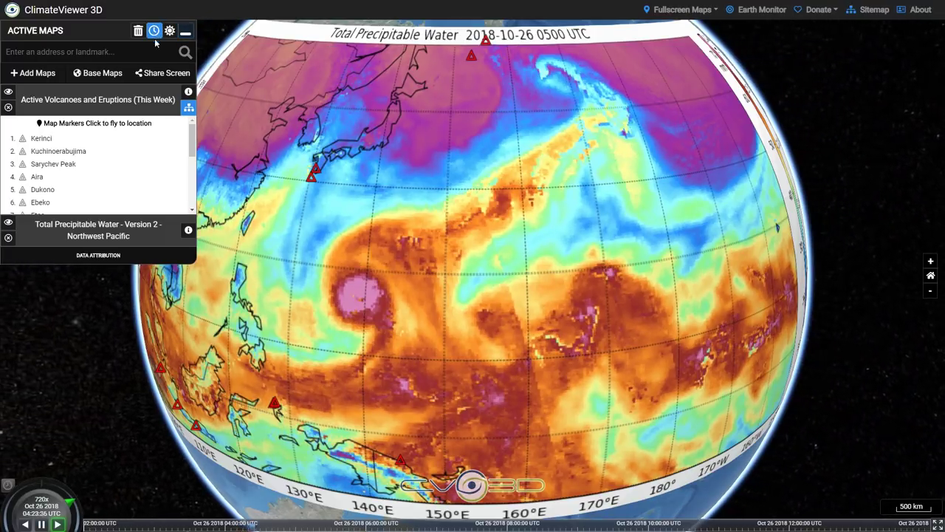
pyautogui.click(155, 31)
pyautogui.click(154, 31)
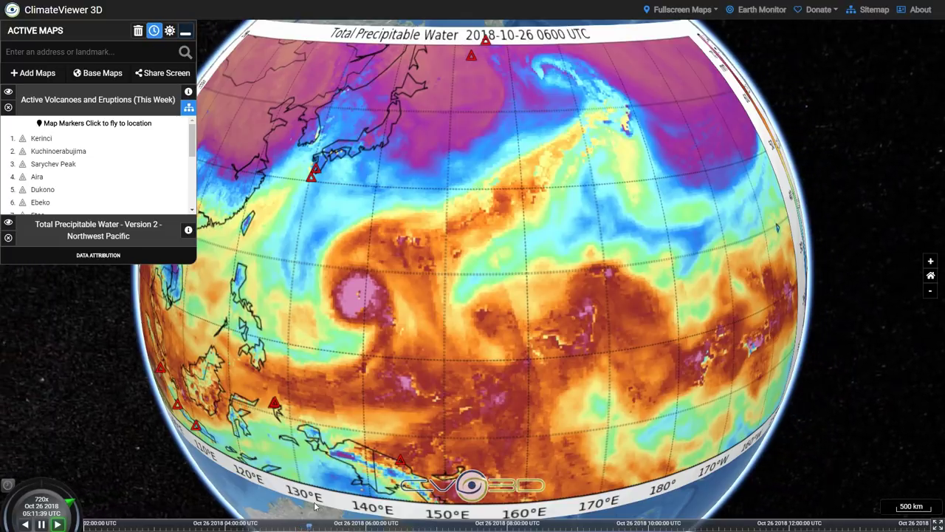
pyautogui.moveTo(452, 522)
pyautogui.mouseDown()
pyautogui.moveTo(857, 523)
pyautogui.moveTo(311, 512)
pyautogui.moveTo(169, 521)
pyautogui.moveTo(864, 514)
pyautogui.moveTo(649, 520)
pyautogui.moveTo(140, 482)
pyautogui.mouseUp()
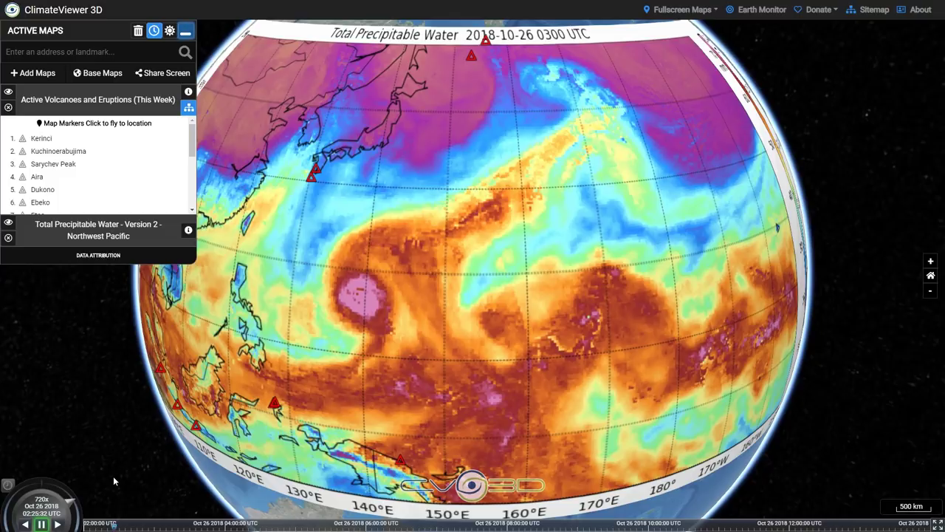
pyautogui.moveTo(113, 476)
pyautogui.mouseDown()
pyautogui.moveTo(89, 480)
pyautogui.moveTo(126, 496)
pyautogui.moveTo(369, 520)
pyautogui.moveTo(845, 521)
pyautogui.mouseUp()
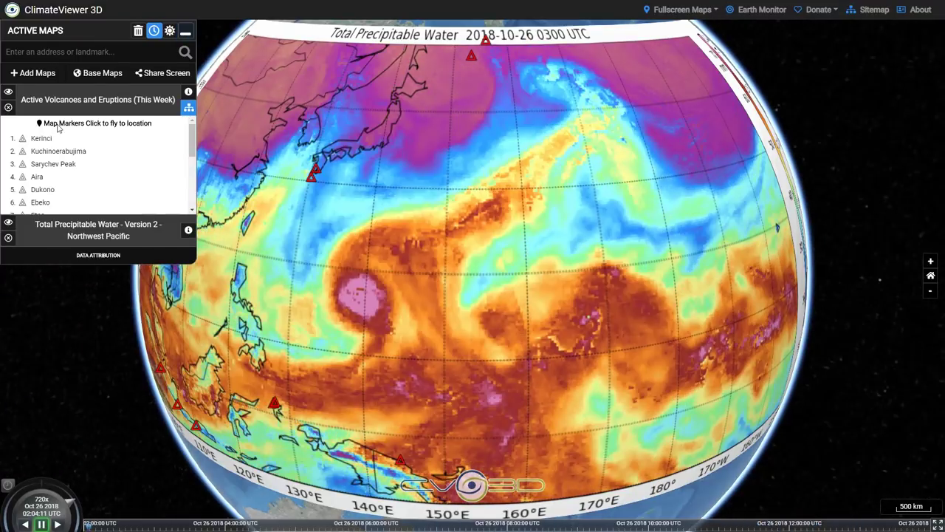
pyautogui.click(9, 224)
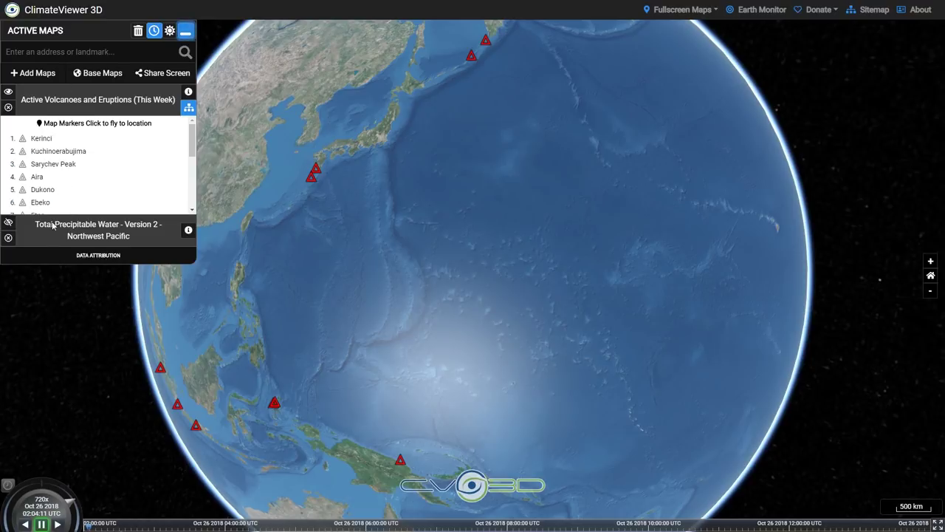
# Step: Remove the Total Precipitable Water layer and rotate the globe to centre North and Central America
pyautogui.click(9, 224)
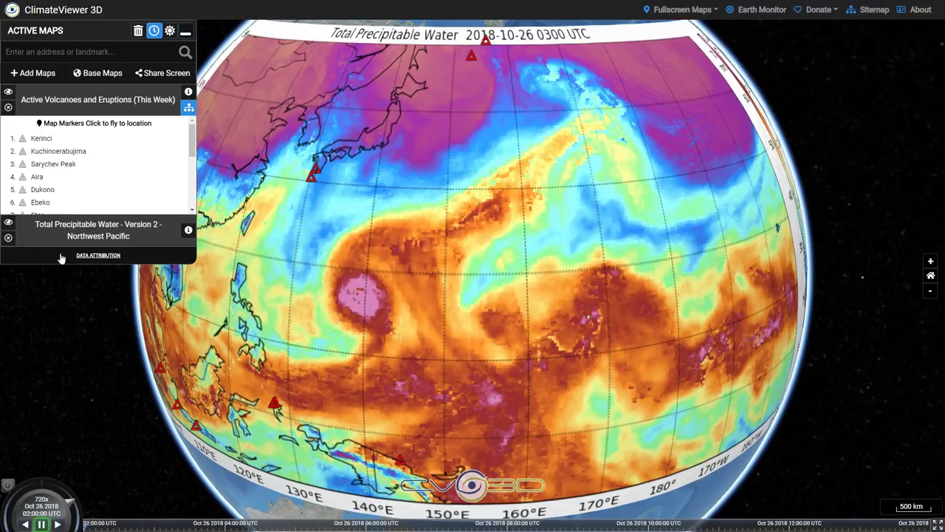
pyautogui.click(8, 238)
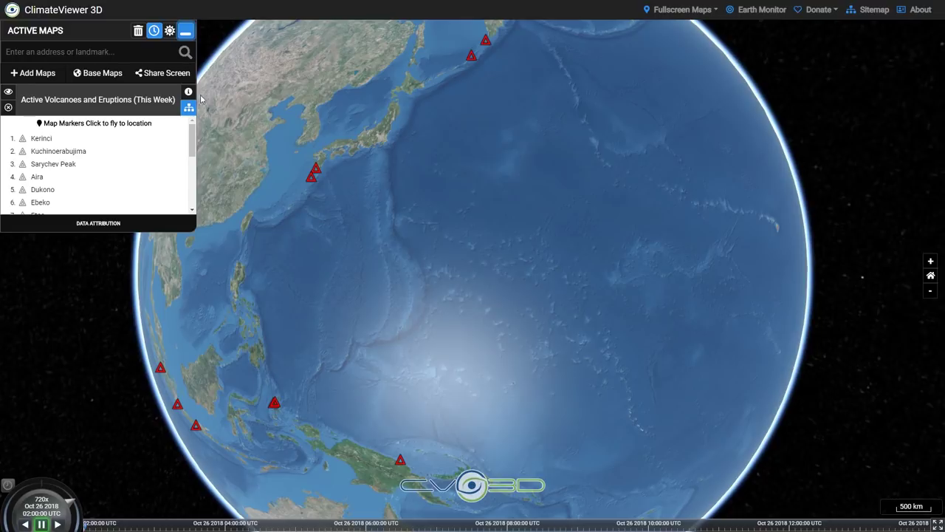
pyautogui.moveTo(548, 263); pyautogui.dragTo(298, 236)
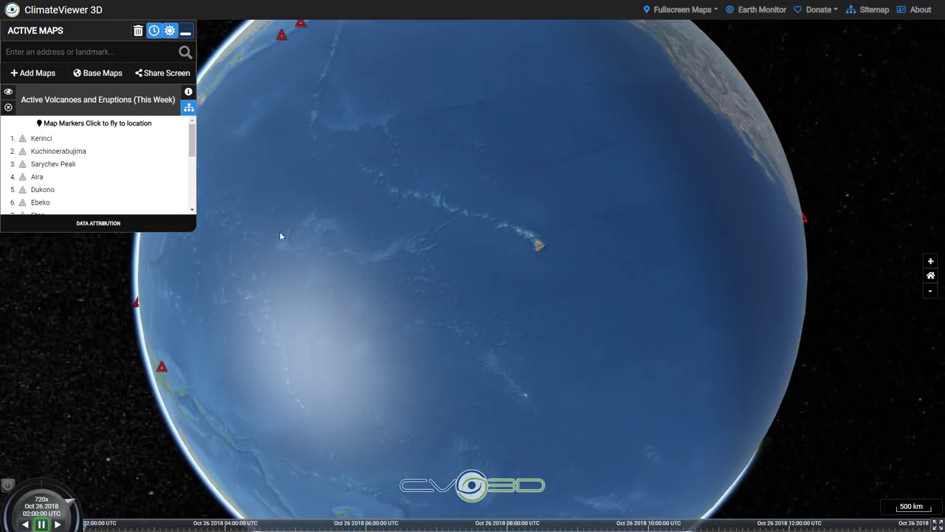
pyautogui.moveTo(590, 230); pyautogui.dragTo(255, 254)
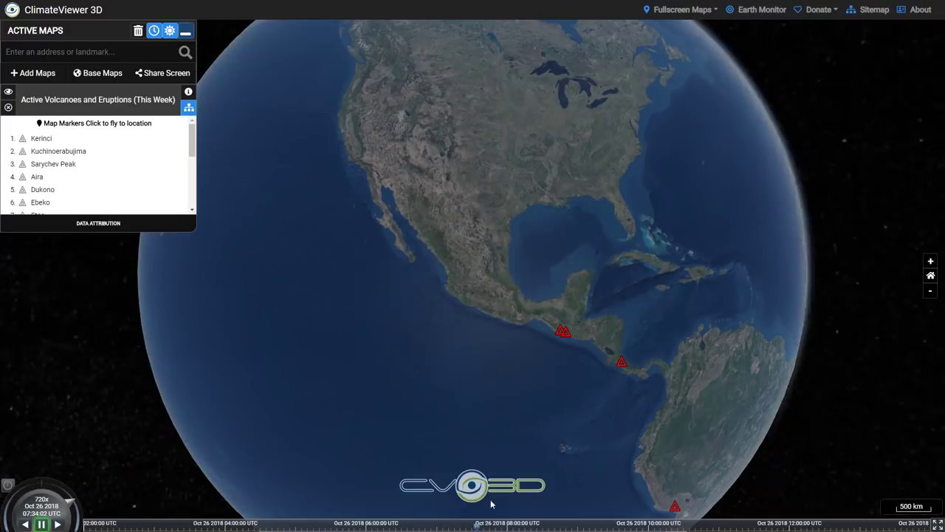
# Step: Turn off the globe's day-night lighting and hide the timeline
pyautogui.moveTo(413, 523); pyautogui.dragTo(622, 510)
pyautogui.click(170, 31)
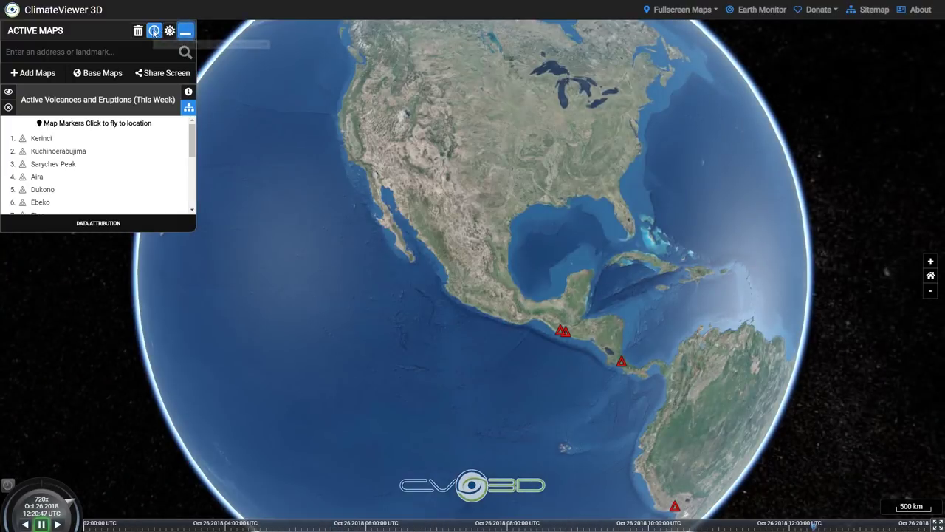
pyautogui.click(153, 31)
# Step: Fly to the Aira volcano, centre its marker, and bring up the Share This Map dialog
pyautogui.click(41, 138)
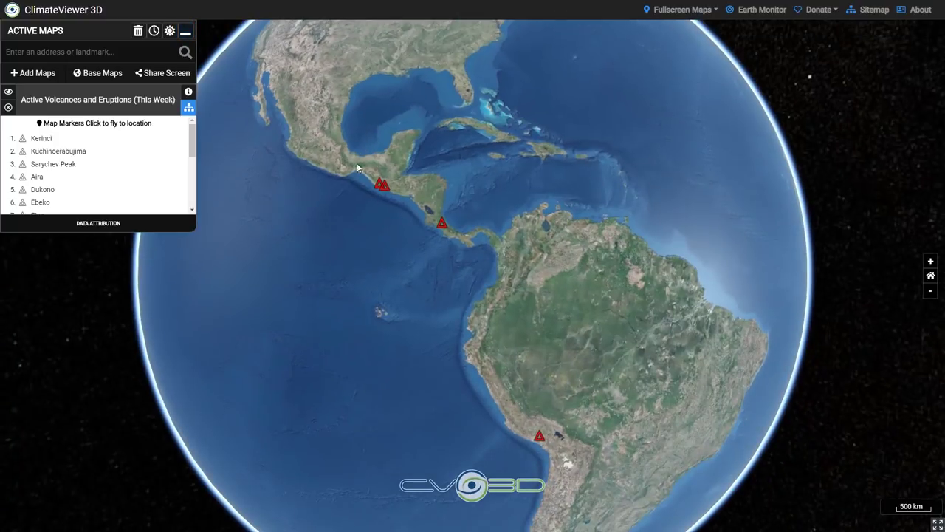
pyautogui.click(37, 176)
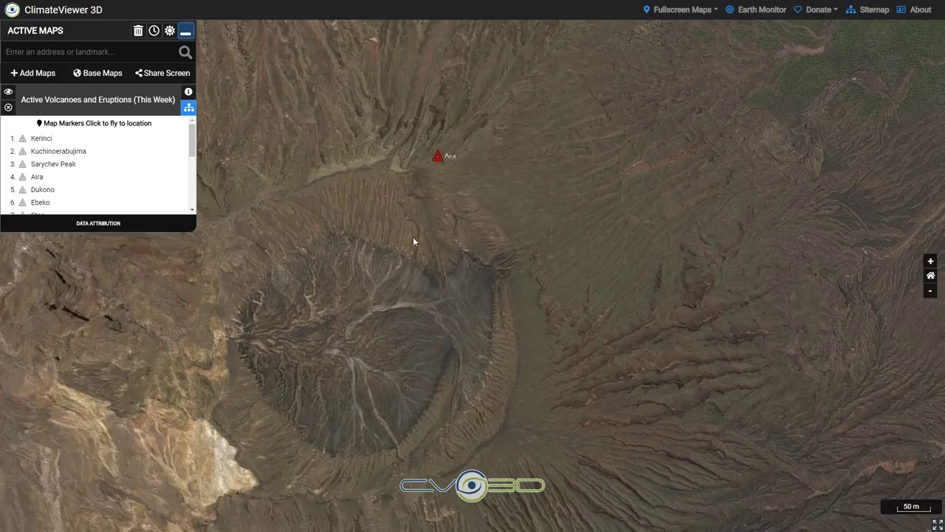
pyautogui.moveTo(378, 196); pyautogui.dragTo(401, 302)
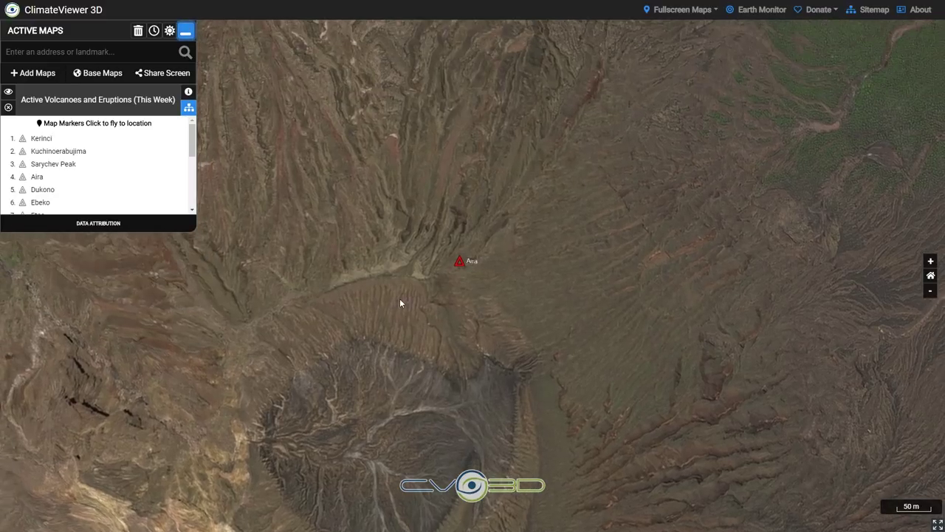
pyautogui.click(162, 75)
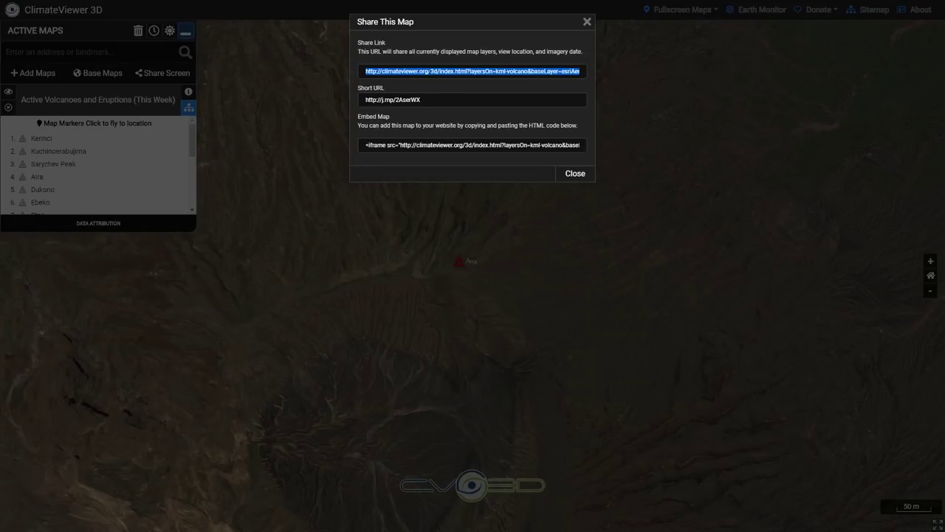
pyautogui.click(33, 74)
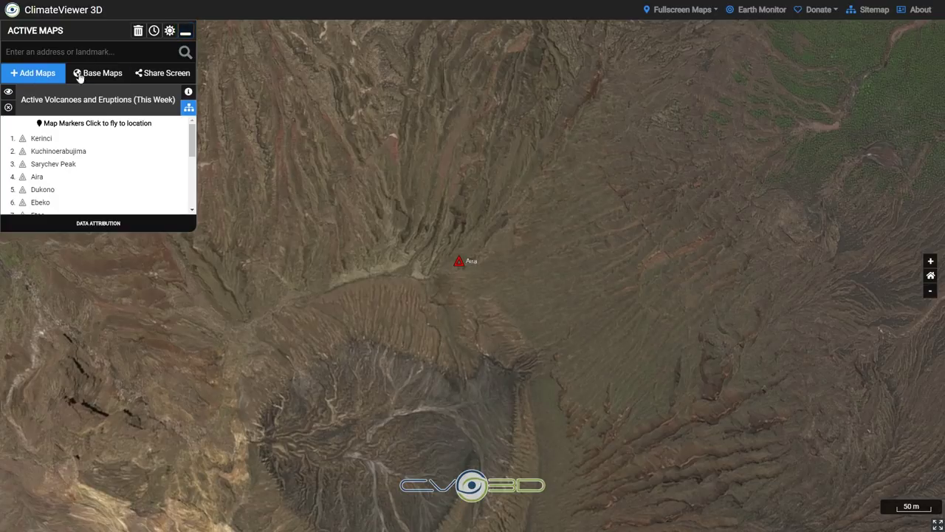
# Step: Clear all active layers and browse the catalogue to Pollution & Privacy > Atmospheric Sensors and EMF Sites
pyautogui.click(138, 32)
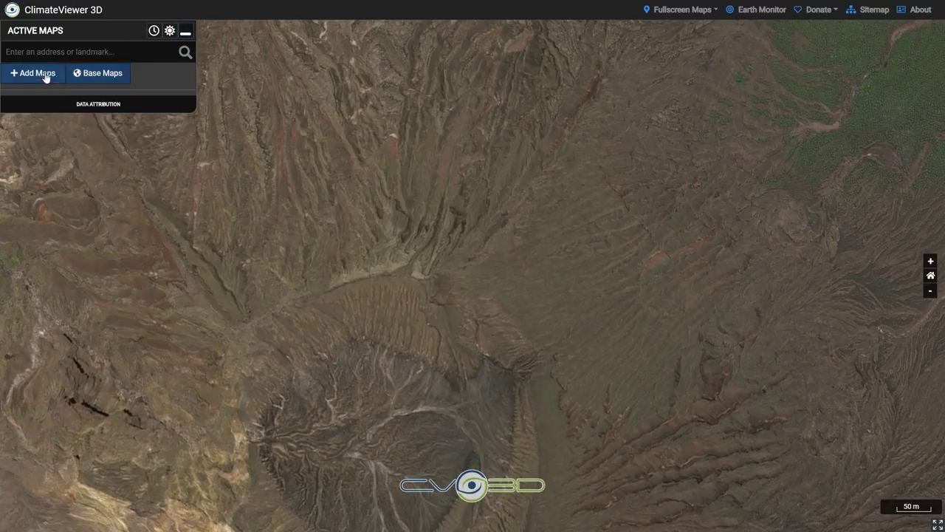
pyautogui.click(40, 74)
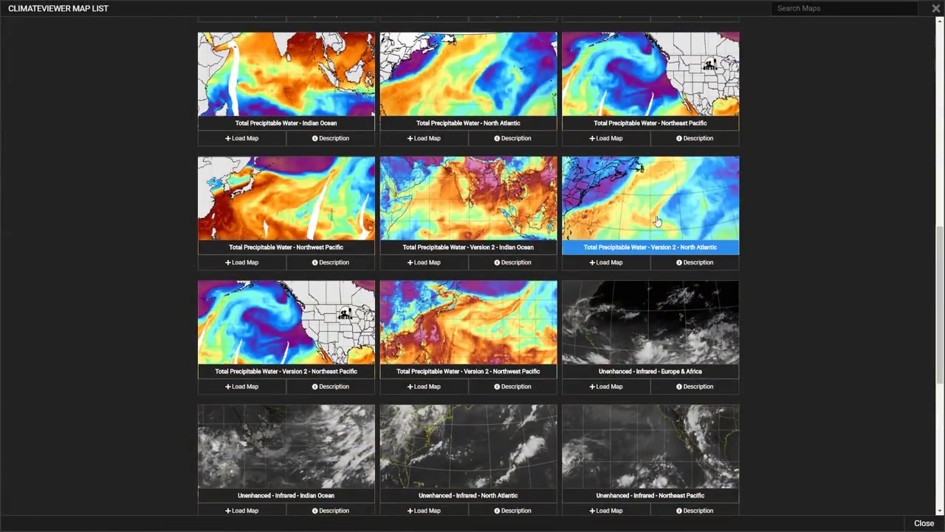
pyautogui.scroll(9, 667, 236)
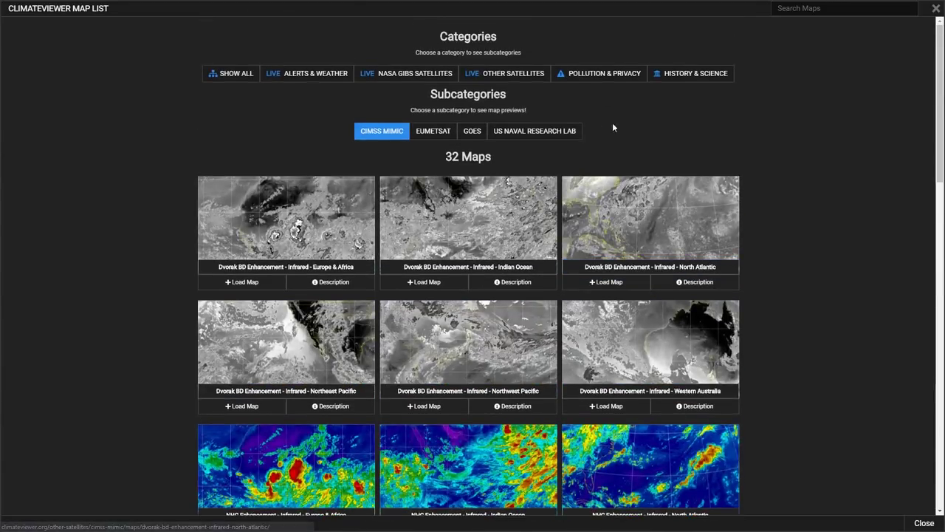
pyautogui.click(591, 77)
pyautogui.click(328, 131)
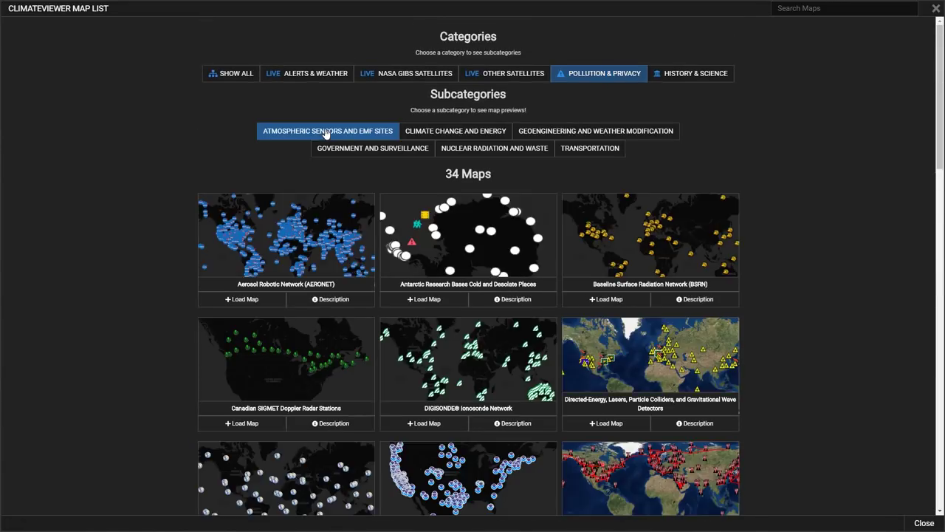
# Step: Load the ELF/ULF/VLF Transmission Sites, Ionospheric Heaters Worldwide and Missile Defense Radars maps
pyautogui.scroll(-4, 480, 413)
pyautogui.click(606, 252)
pyautogui.click(423, 500)
pyautogui.scroll(-5, 517, 414)
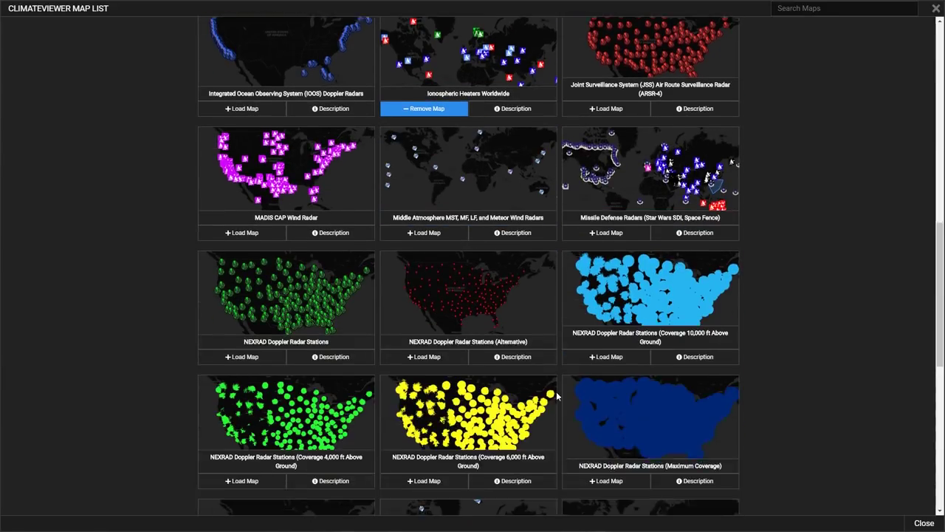
pyautogui.click(607, 232)
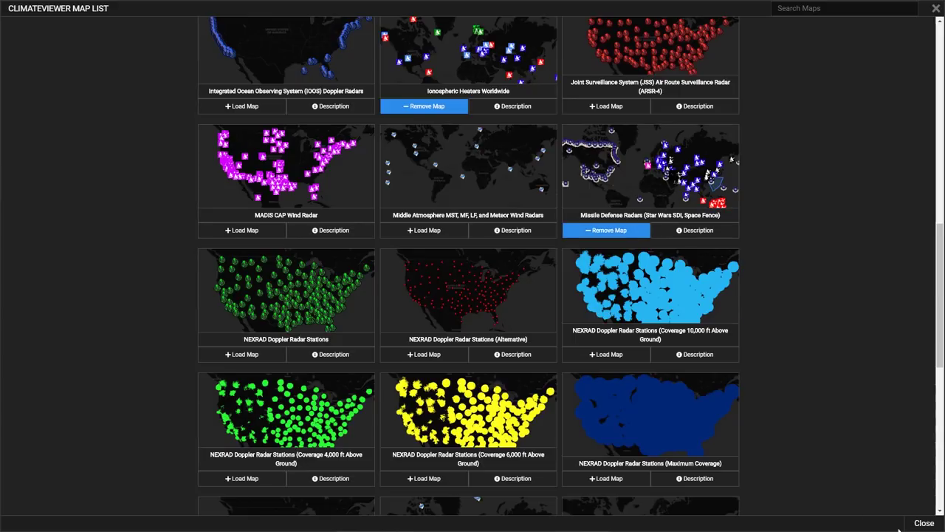
pyautogui.click(924, 523)
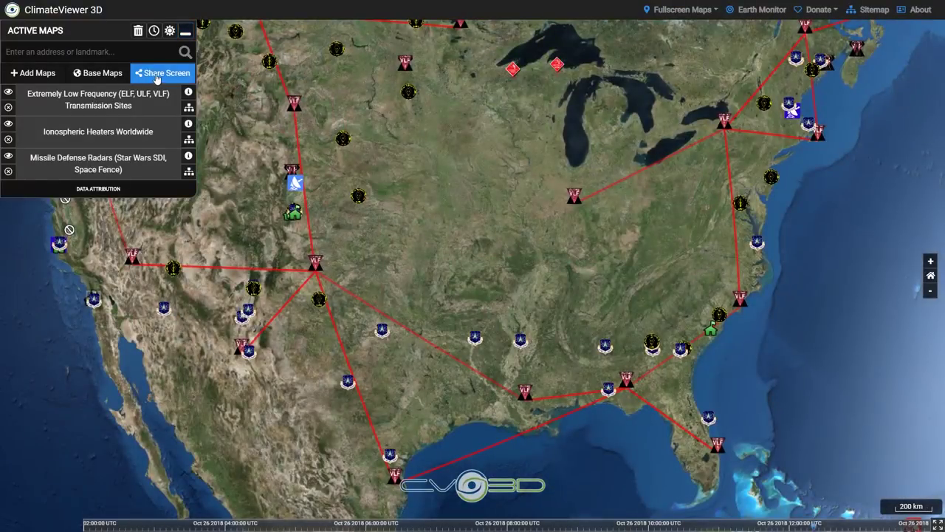
# Step: Open the three-layer map's full share link in the browser so ClimateViewer reloads
pyautogui.click(157, 77)
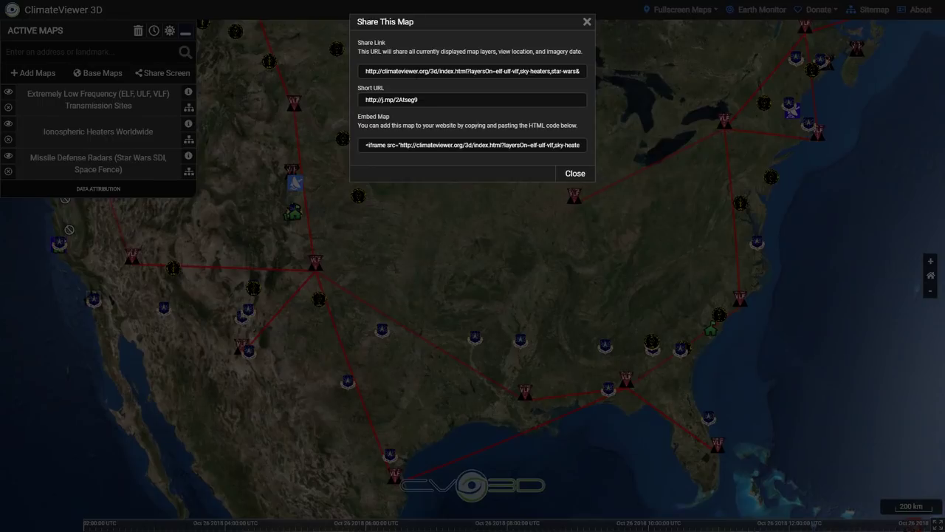
pyautogui.click(472, 71)
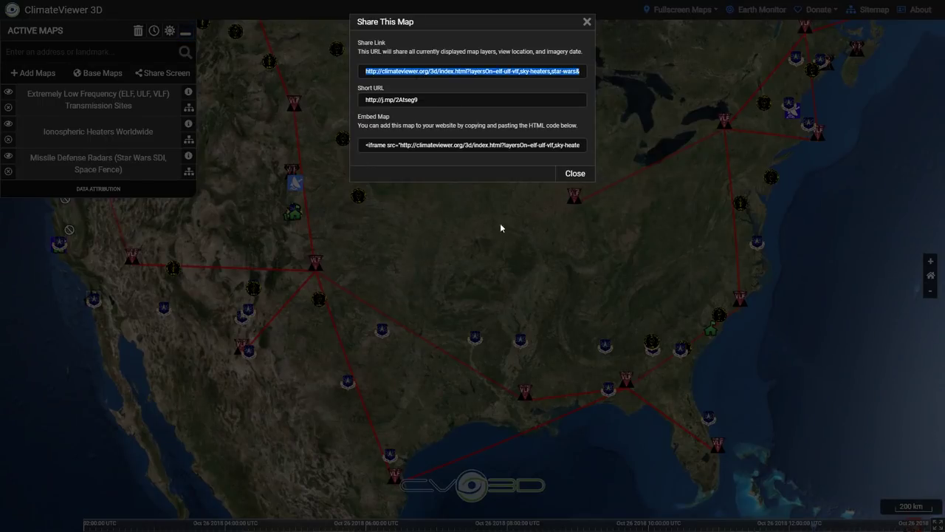
pyautogui.rightClick(426, 72)
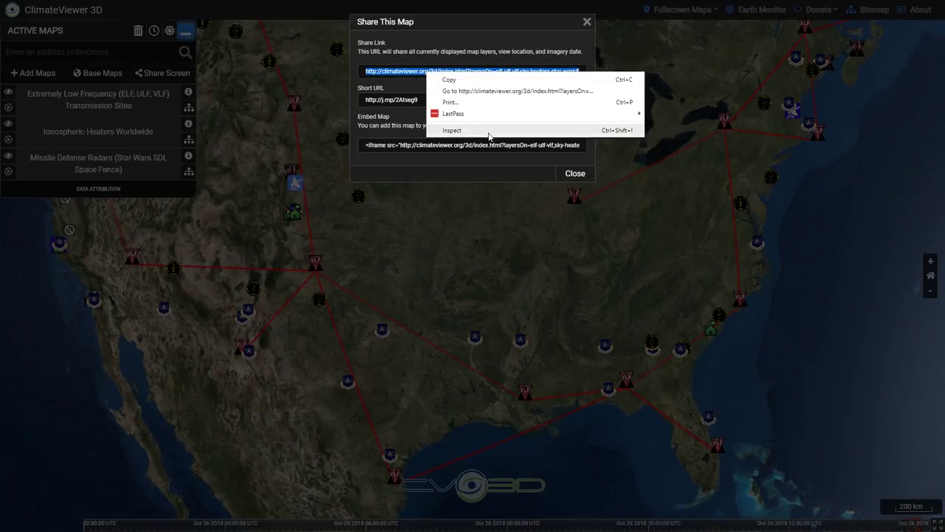
pyautogui.click(483, 92)
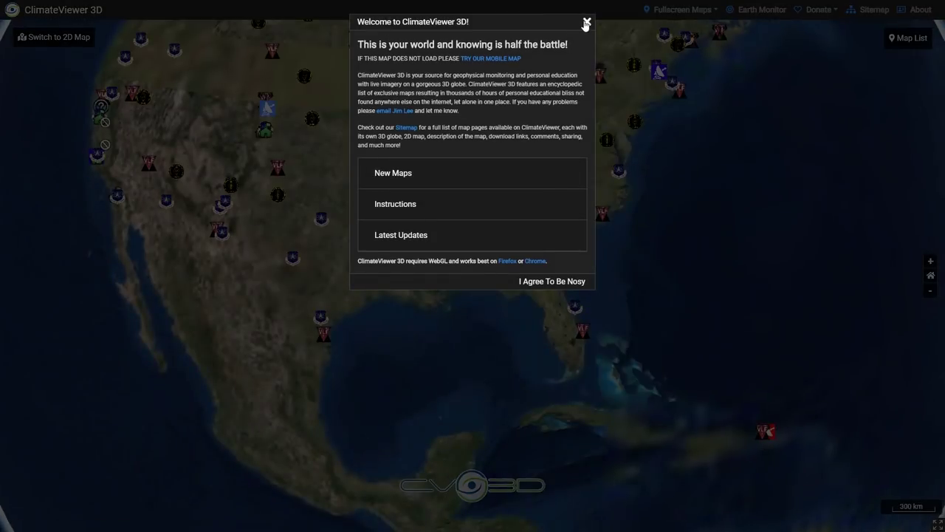
# Step: Dismiss the welcome message, restore the Active Maps panel, and open the Map List catalogue
pyautogui.click(587, 23)
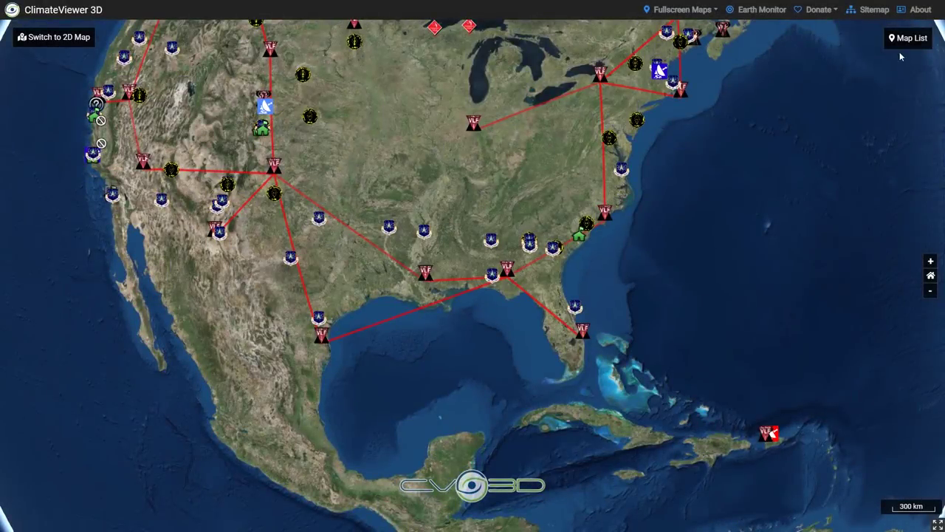
pyautogui.click(909, 38)
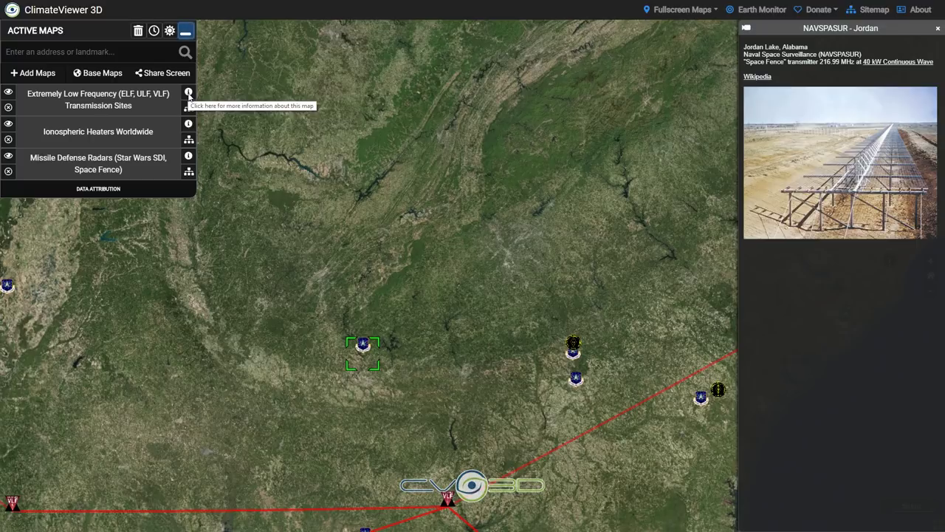
pyautogui.click(33, 73)
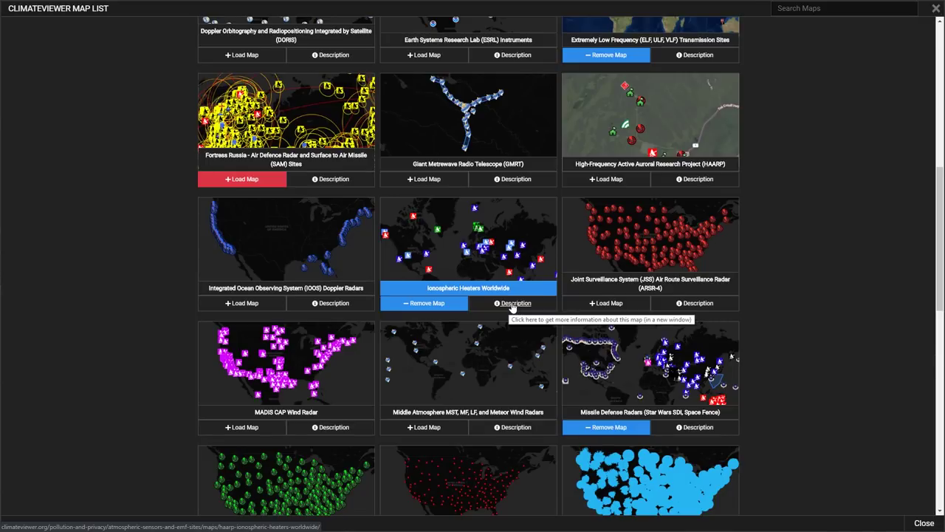
# Step: Open the Ionospheric Heaters Worldwide description page and skim its text before returning to the map
pyautogui.click(511, 303)
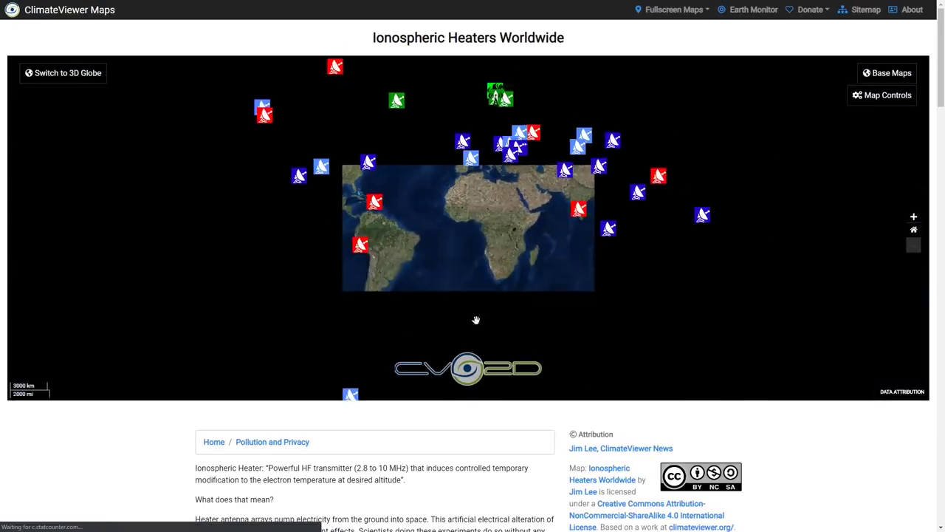
pyautogui.scroll(-6, 458, 462)
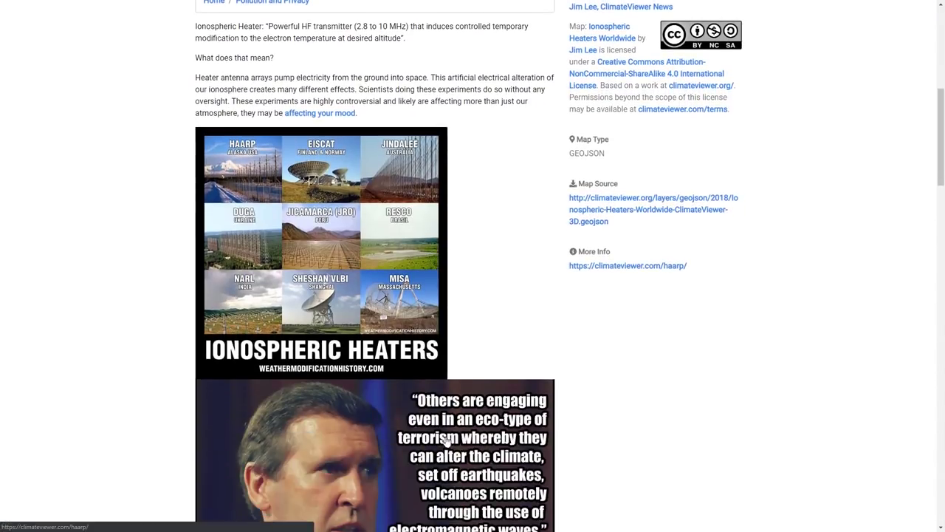
pyautogui.scroll(-2, 469, 437)
pyautogui.scroll(4, 469, 435)
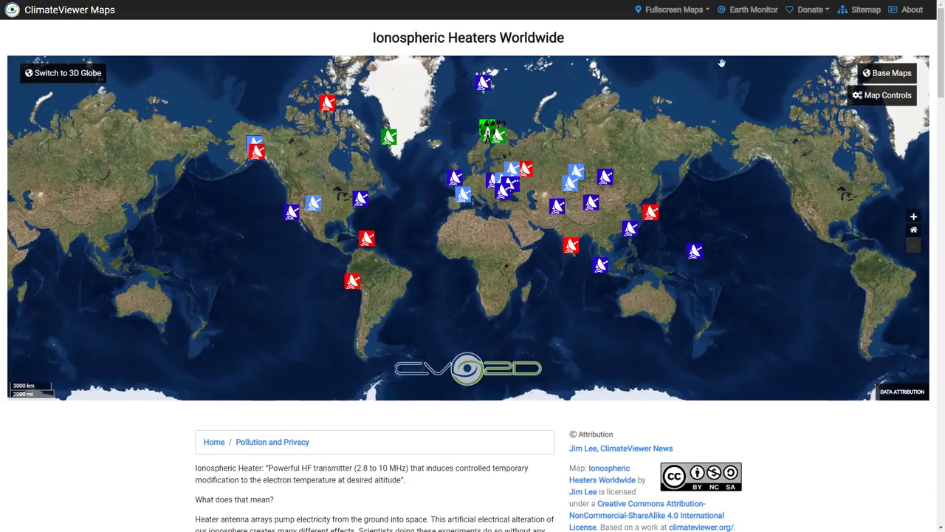
# Step: Look over the marker list and base map choices, then switch the heater map to a 3D globe
pyautogui.click(890, 95)
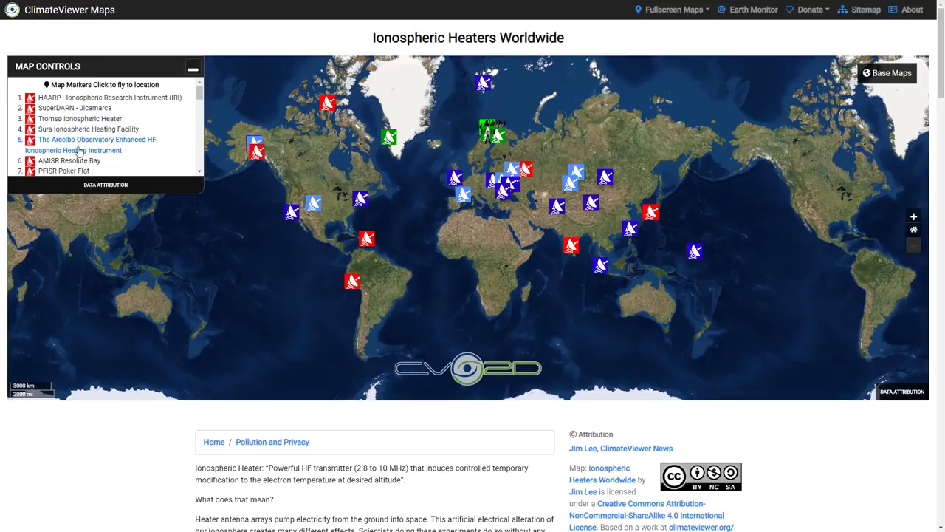
pyautogui.click(887, 73)
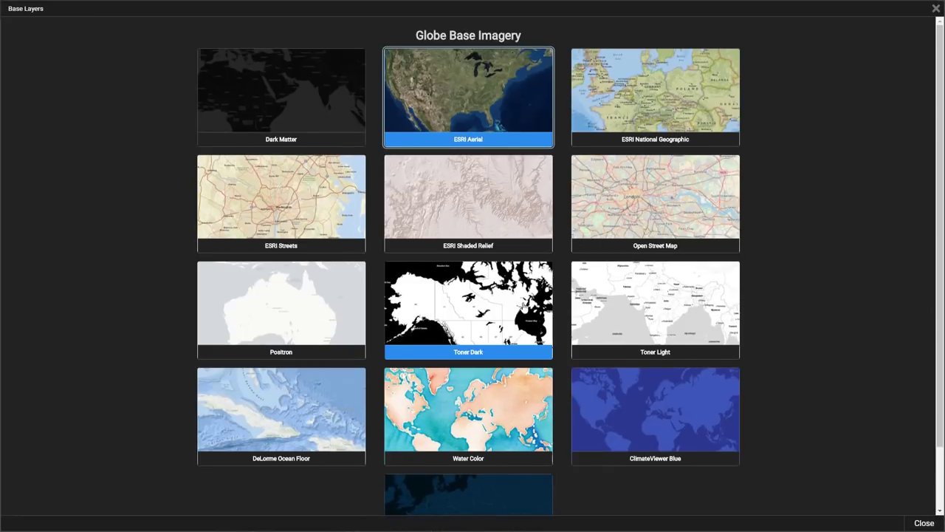
pyautogui.scroll(-2, 569, 358)
pyautogui.scroll(2, 584, 369)
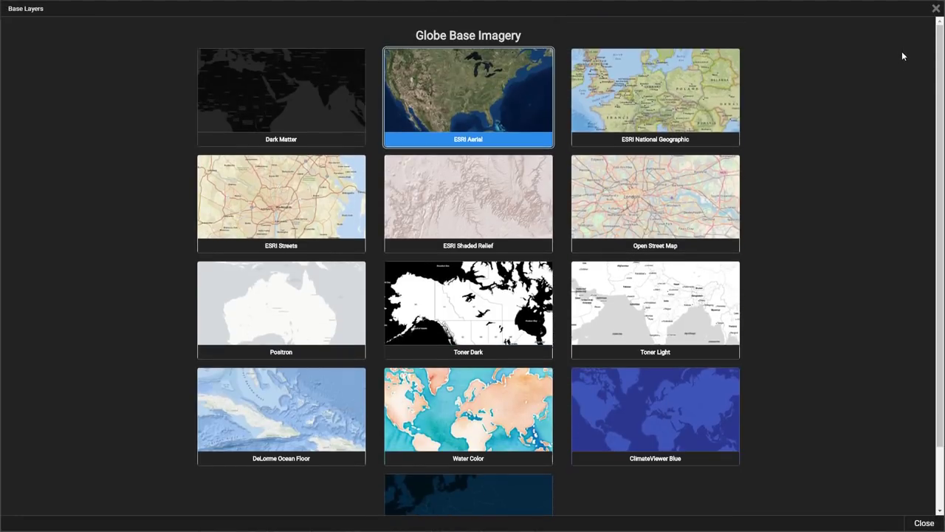
pyautogui.click(935, 9)
pyautogui.click(193, 69)
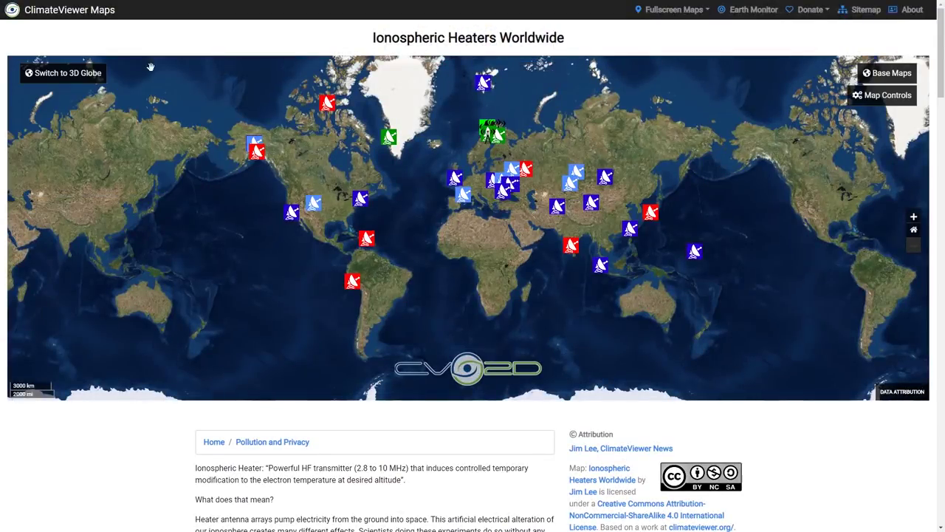
pyautogui.click(72, 79)
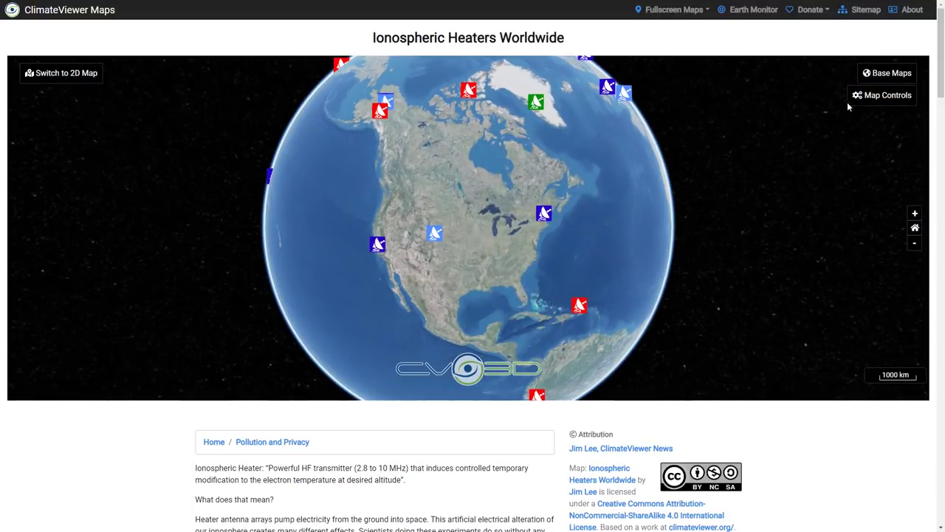
# Step: Apply 3D Terrain (Water Mask) and fly to the Arecibo Observatory heater marker
pyautogui.click(872, 96)
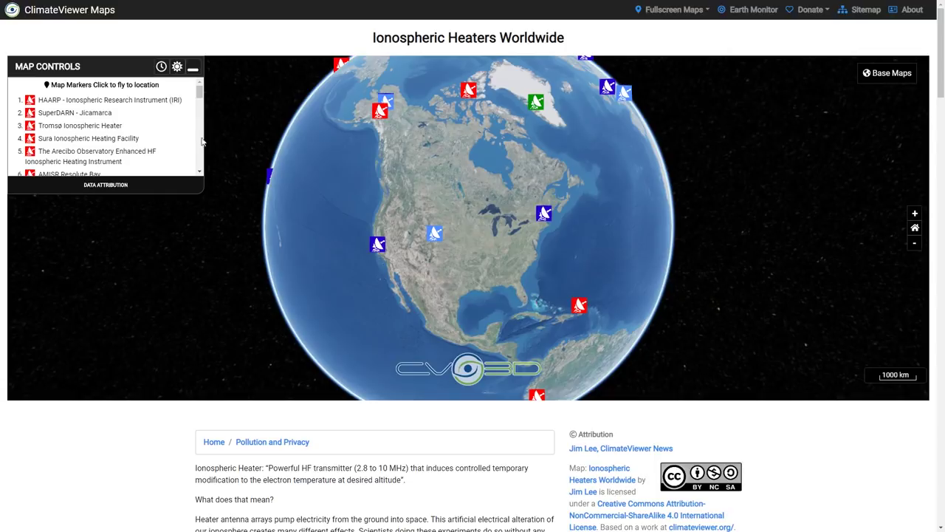
pyautogui.click(907, 74)
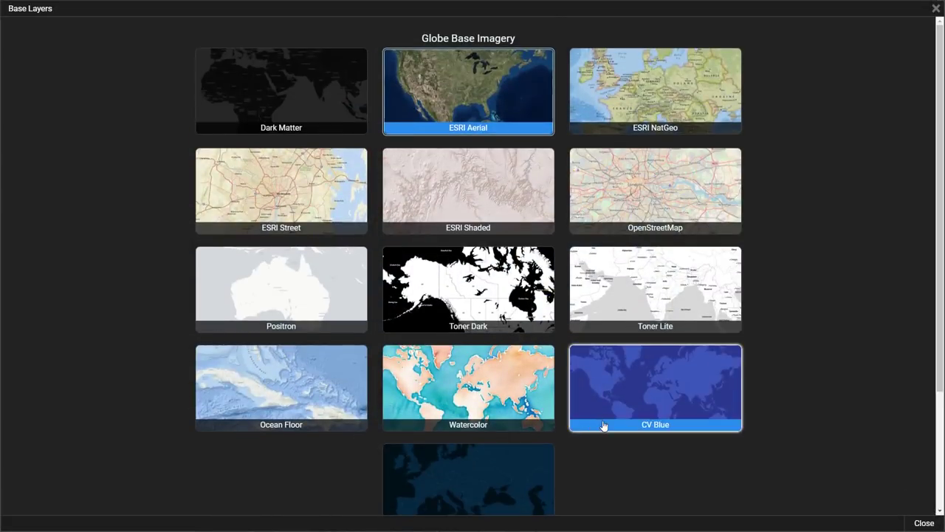
pyautogui.scroll(-2, 605, 436)
pyautogui.click(634, 450)
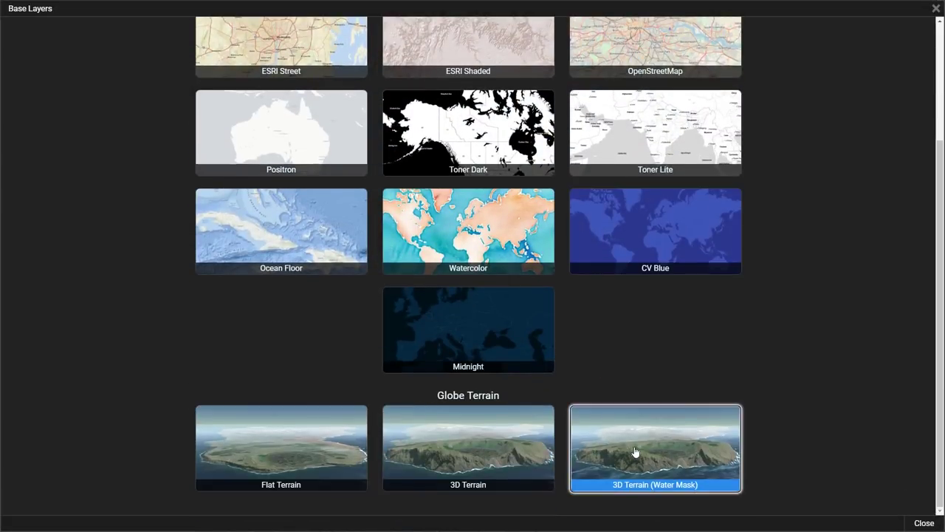
pyautogui.click(923, 523)
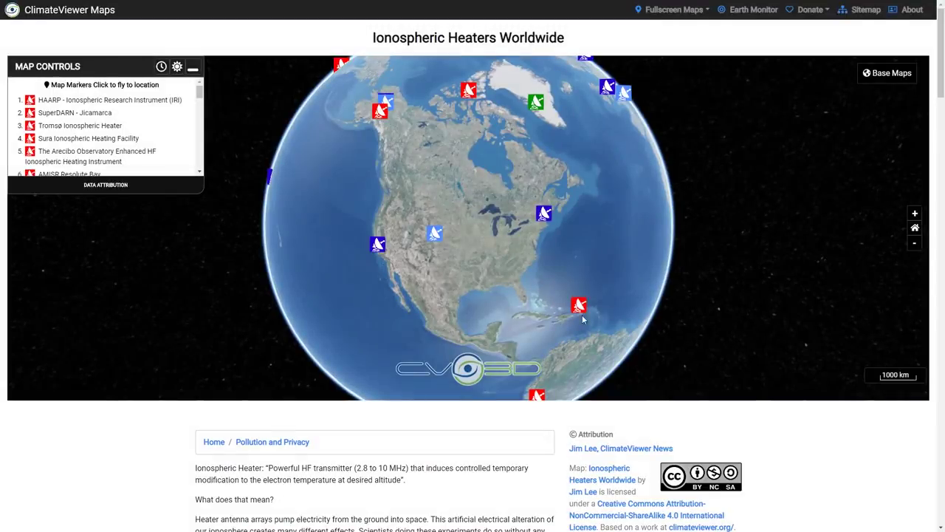
pyautogui.click(75, 156)
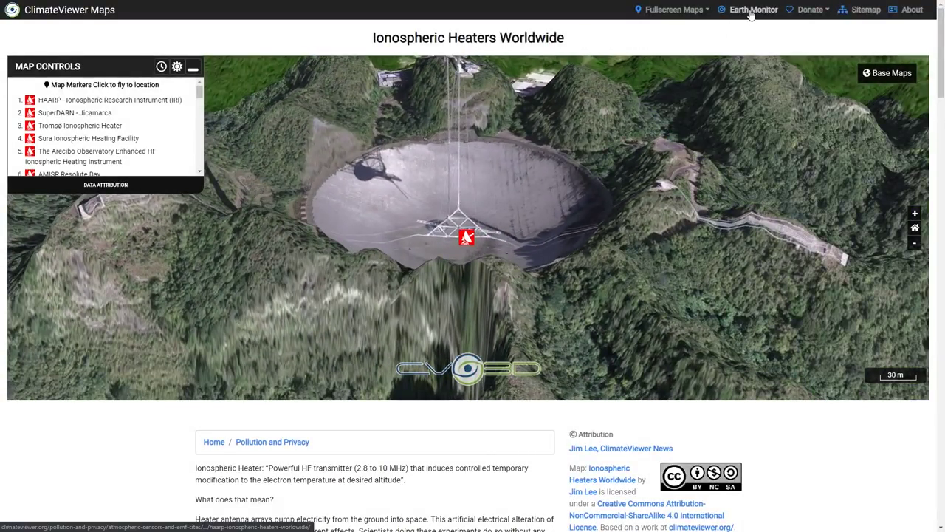
# Step: Open the Earth Monitor menu and scroll down to its Flight Tracking links
pyautogui.click(749, 11)
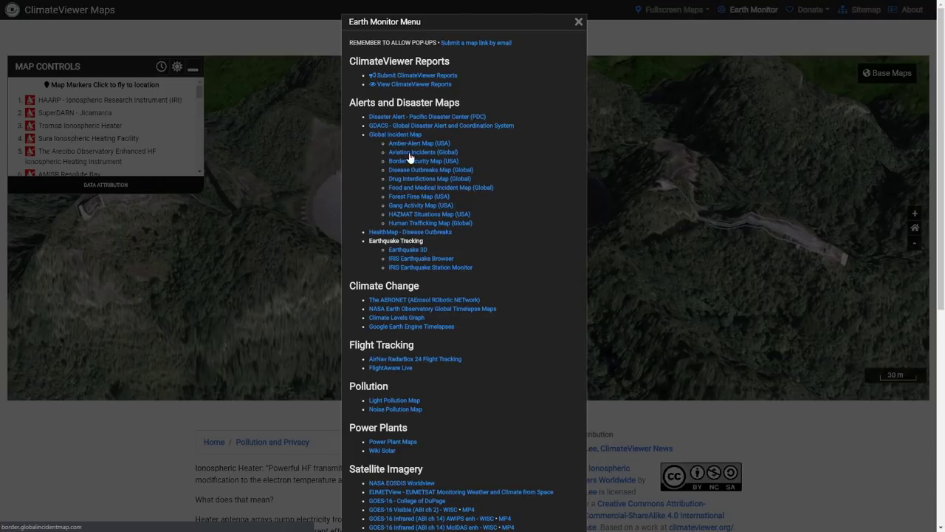
pyautogui.scroll(-1, 413, 266)
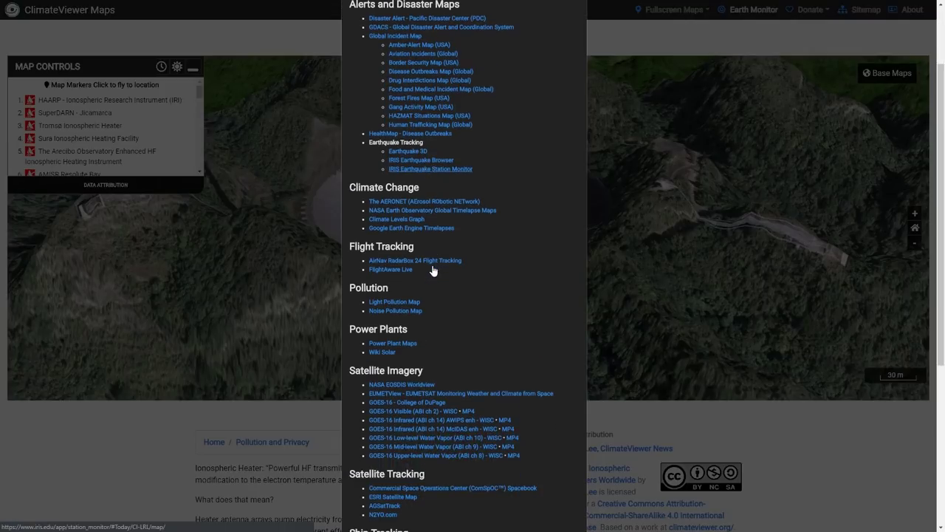
pyautogui.click(410, 261)
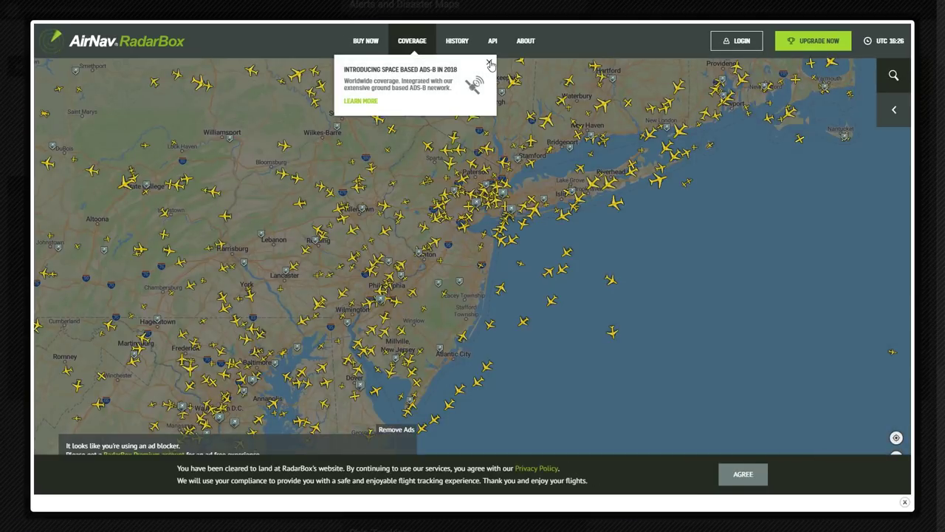
pyautogui.click(489, 63)
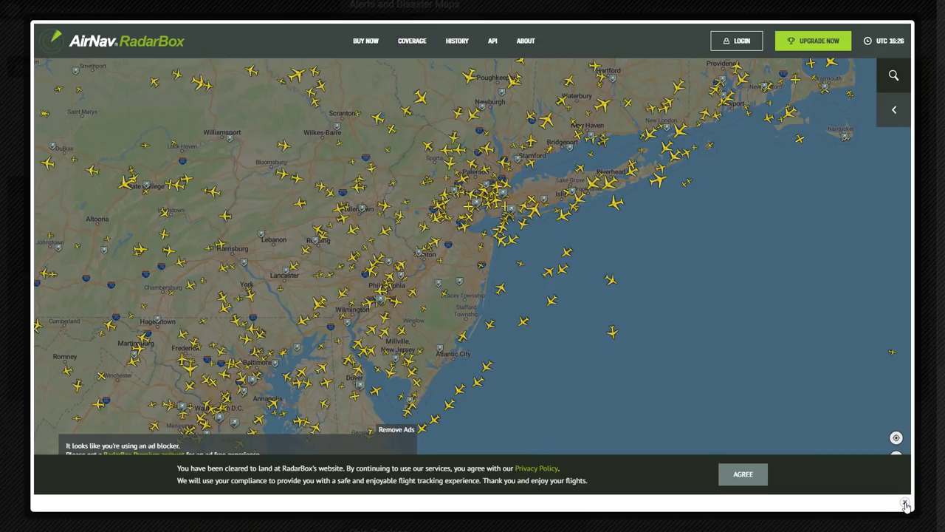
pyautogui.click(906, 504)
pyautogui.scroll(-2, 516, 323)
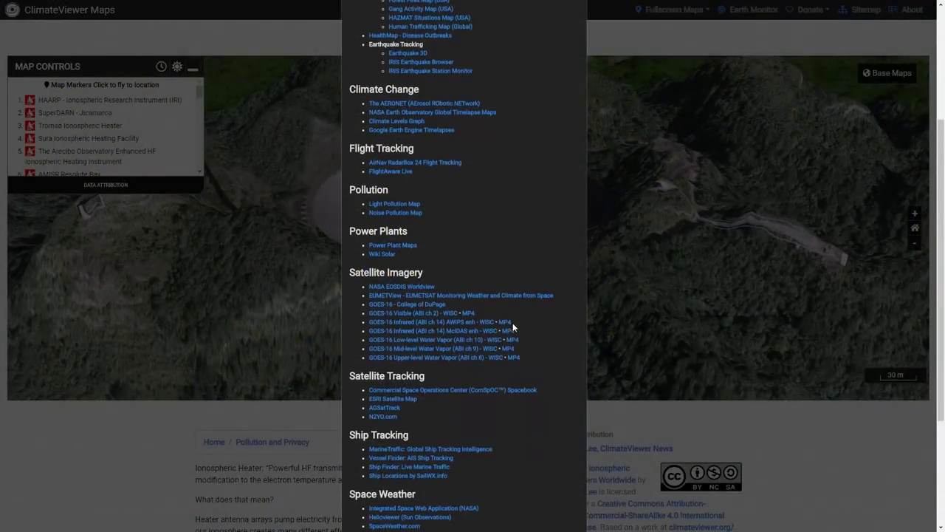
pyautogui.click(440, 390)
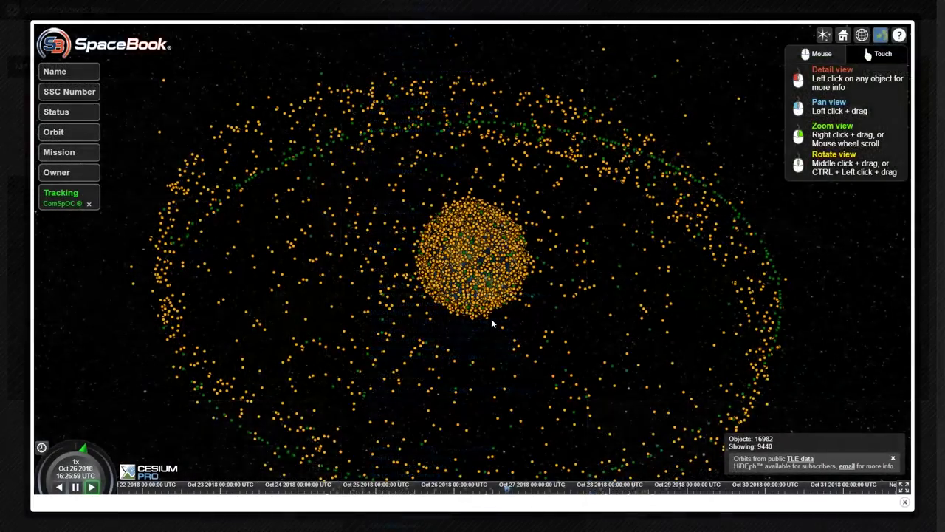
pyautogui.moveTo(488, 317)
pyautogui.mouseDown(button='middle')
pyautogui.moveTo(478, 257)
pyautogui.moveTo(495, 306)
pyautogui.mouseUp(button='middle')
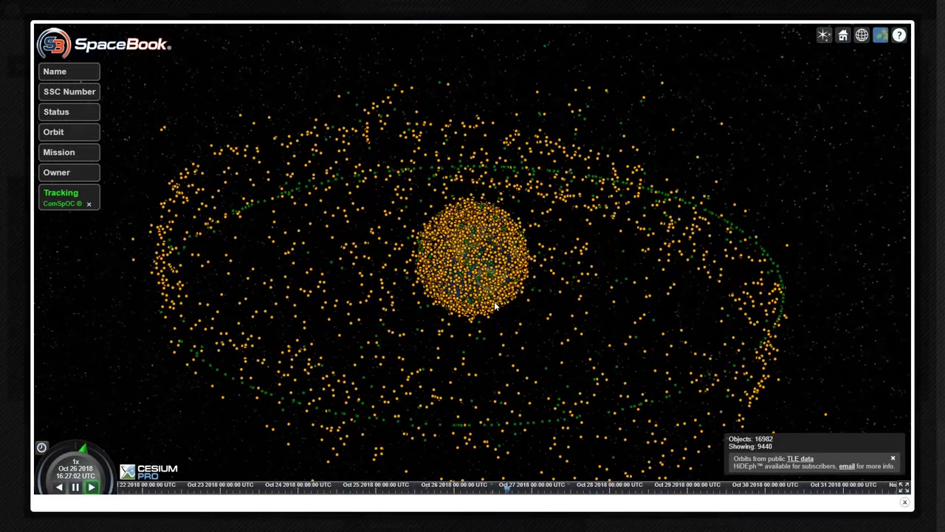
pyautogui.press('Escape')
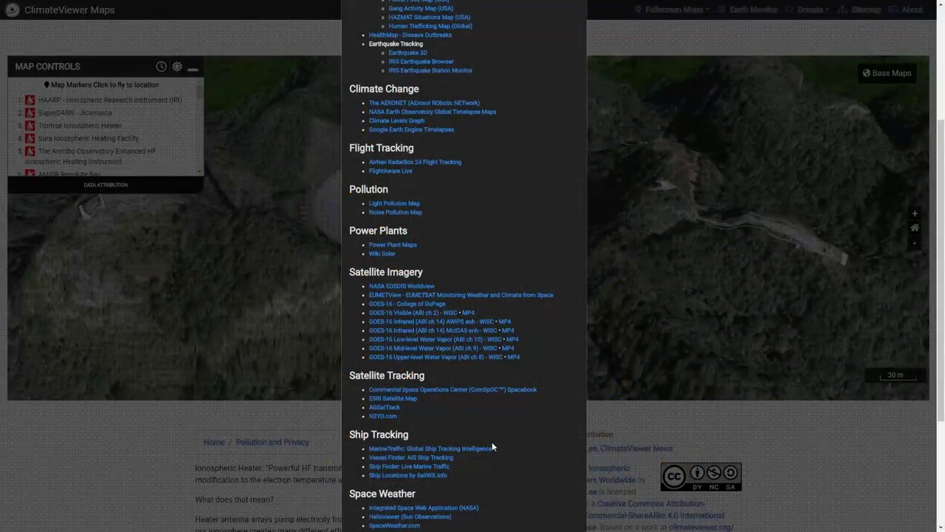
pyautogui.click(441, 447)
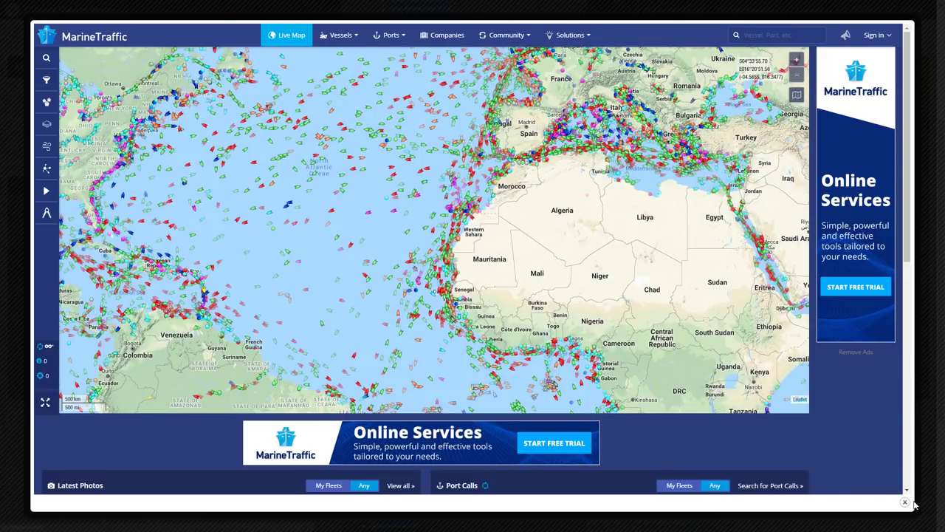
pyautogui.click(905, 503)
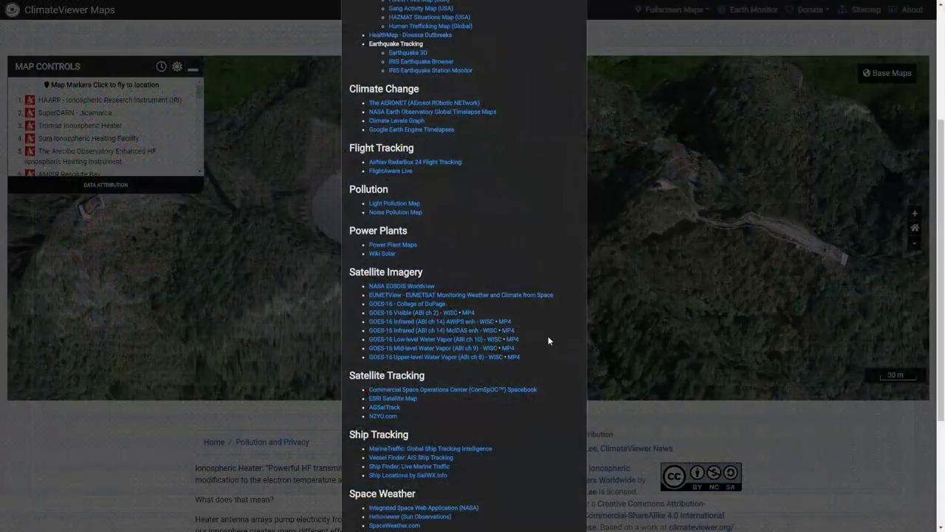